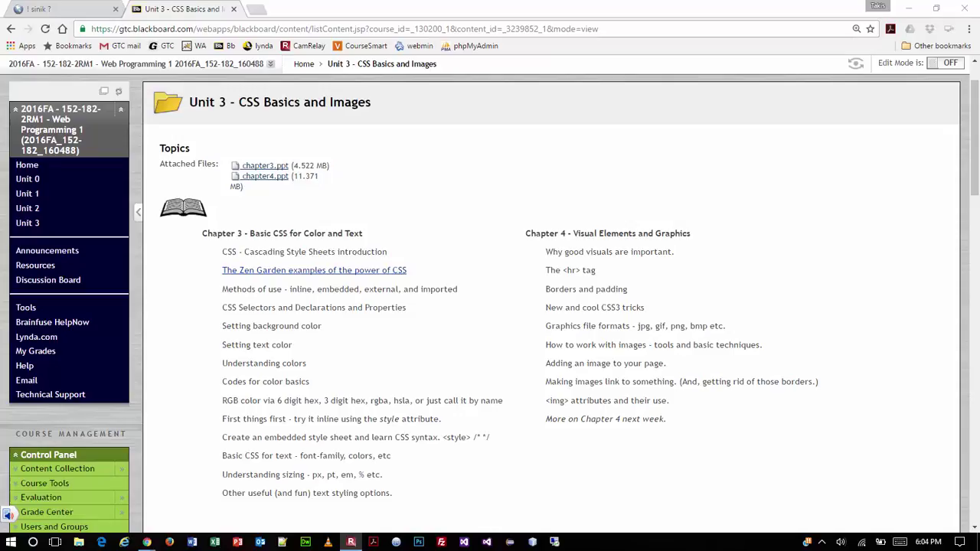
- Open the course's Resources page and highlight the FTP via Windows/File Explorer entry under the FTP resources
left_click(51, 268)
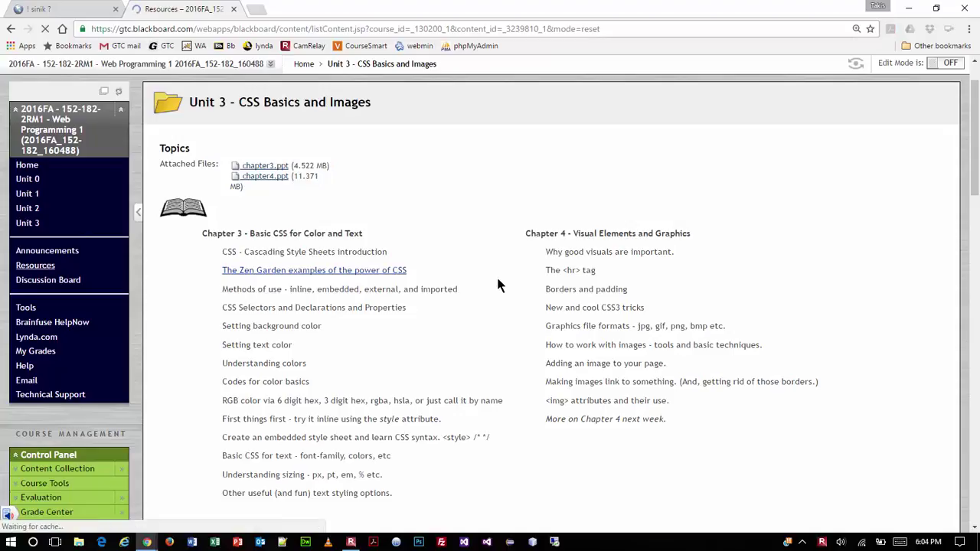
scroll(510, 353, "down", 15)
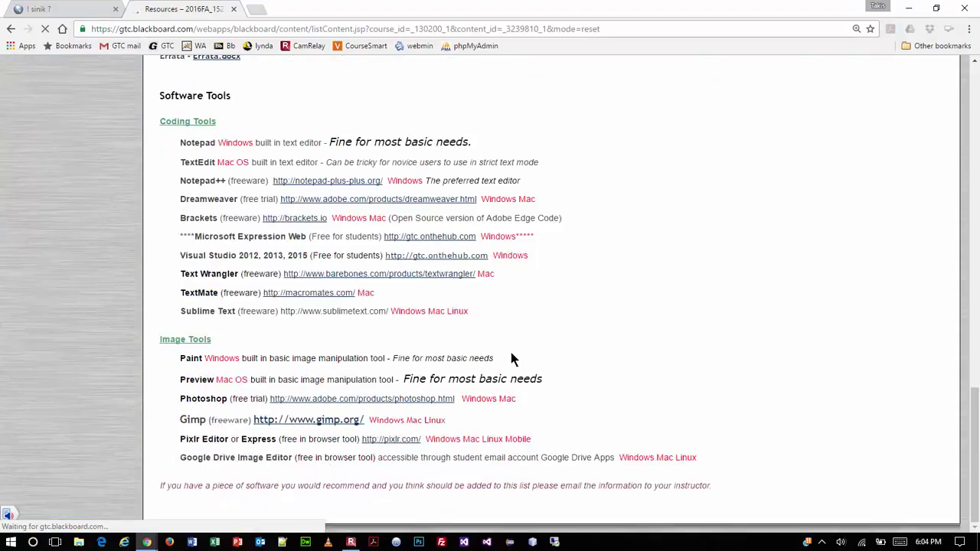
scroll(511, 352, "up", 15)
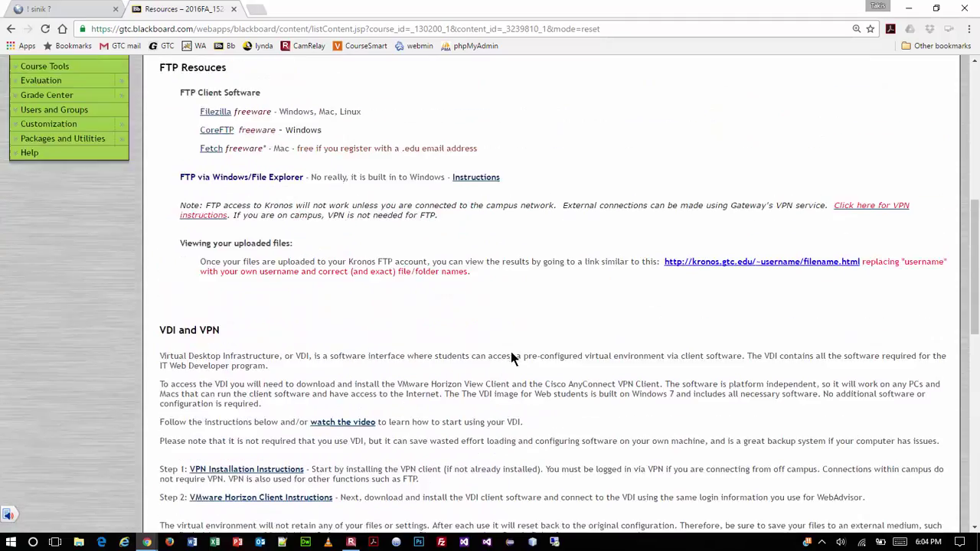
scroll(511, 357, "up", 2)
scroll(510, 357, "down", 2)
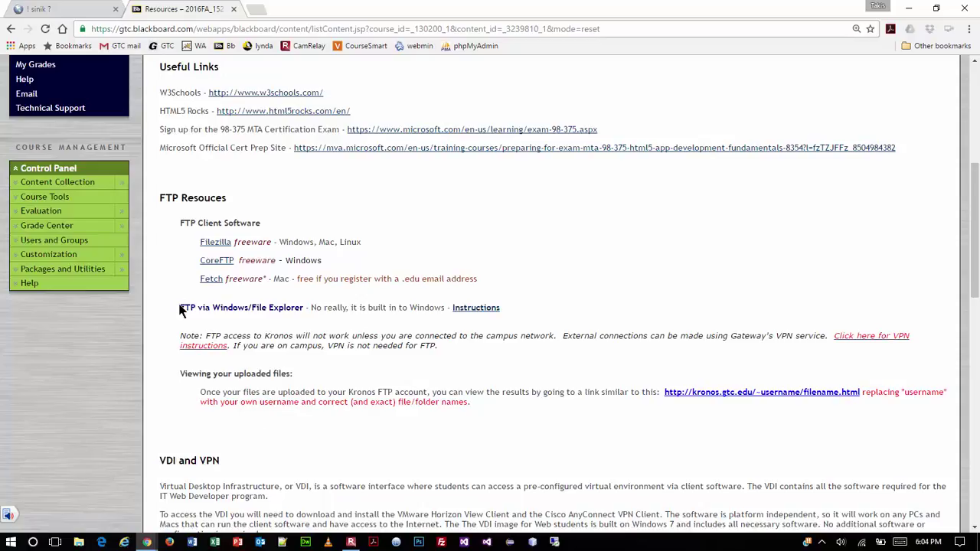
left_click_drag(180, 307, 310, 307)
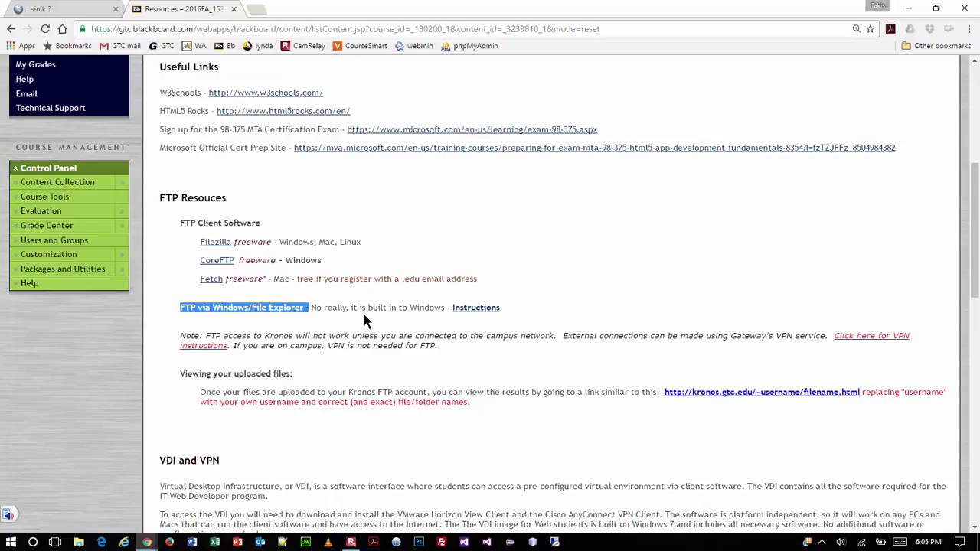
- Open a Command Prompt, start an FTP connection with "ftp kronos.gtc.edu", and minimize the window
key("super")
type("cmd")
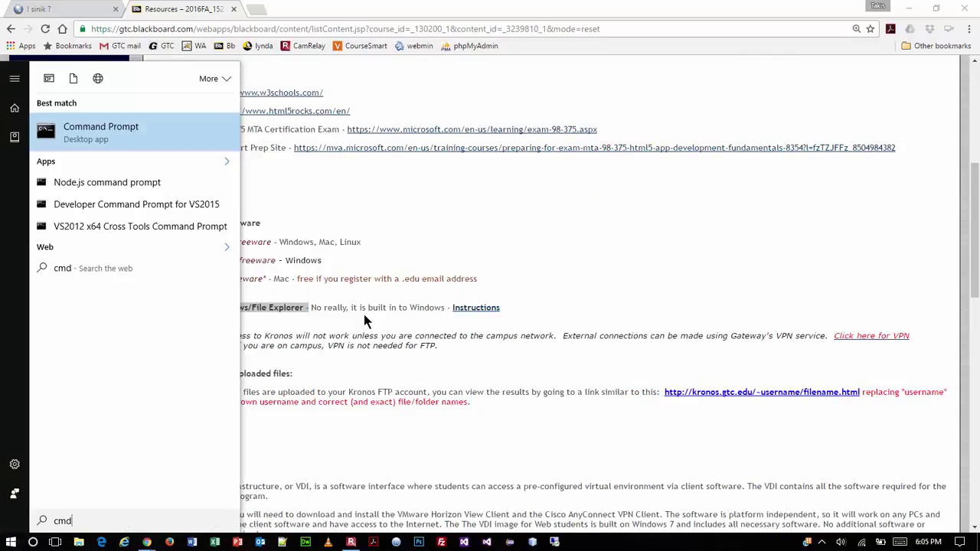
key("Return")
type("ftp kronos.gtc.edu")
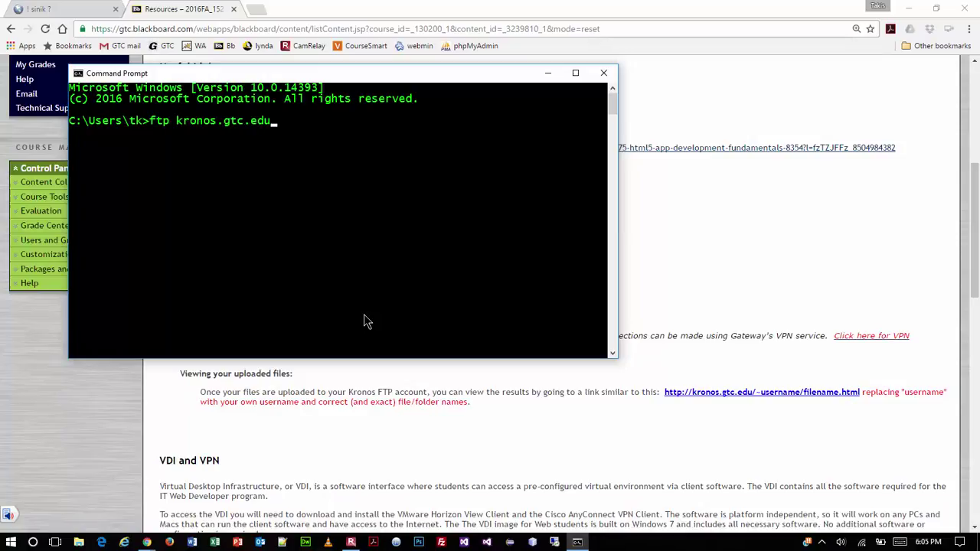
key("Return")
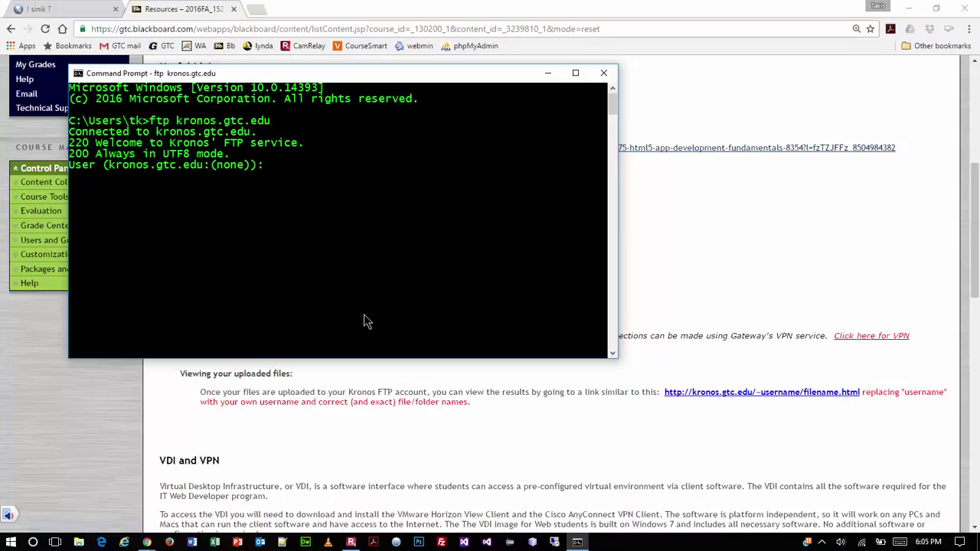
left_click(547, 74)
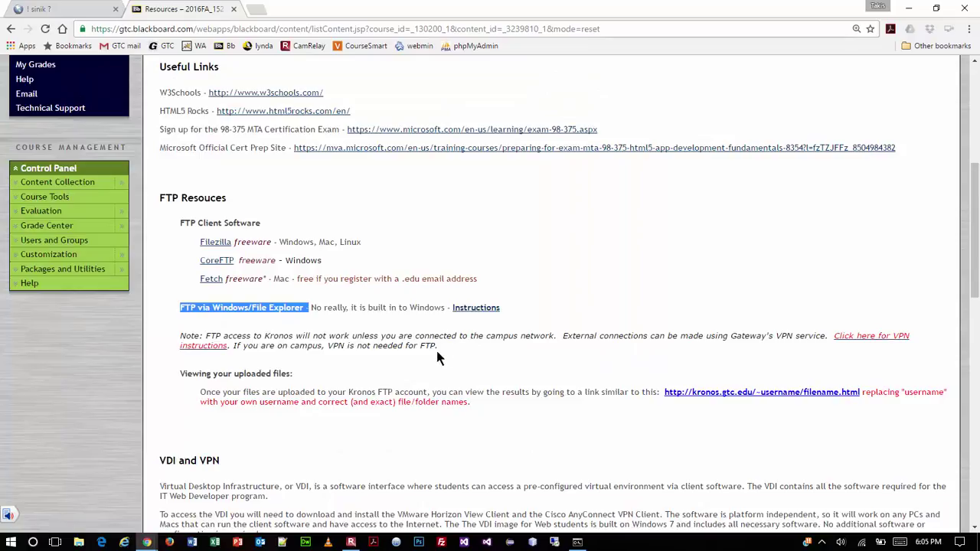
- Open the instructions for FTP via Windows/File Explorer and read through the document's numbered items
left_click(476, 308)
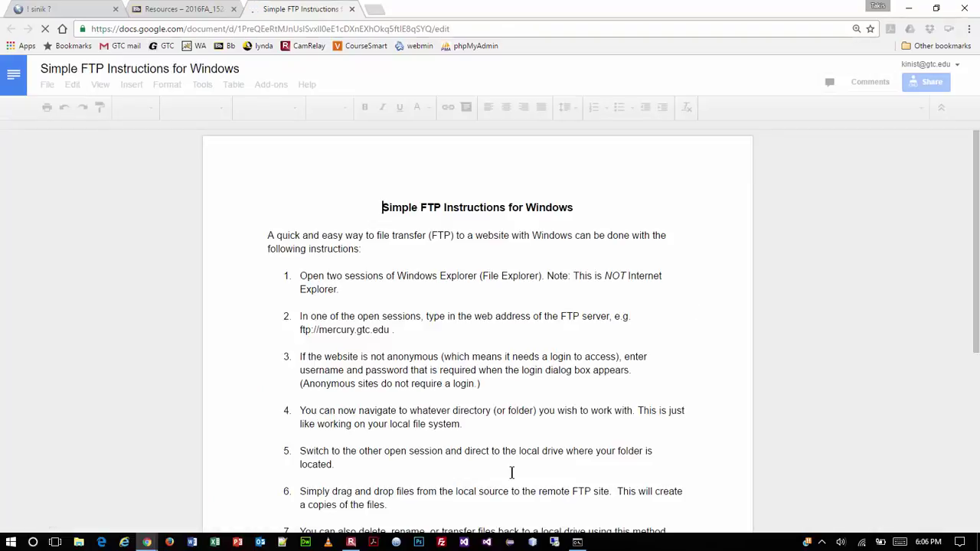
scroll(638, 397, "down", 4)
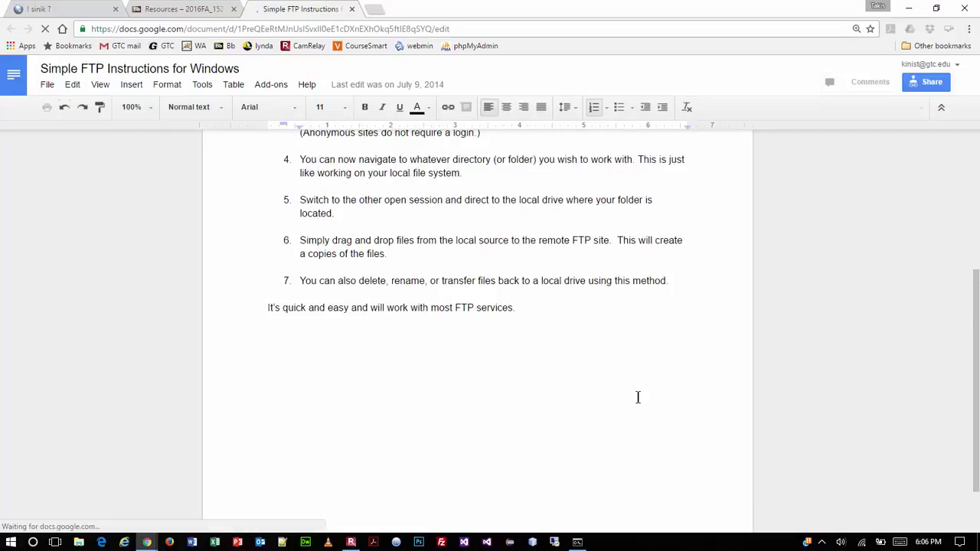
scroll(536, 394, "up", 4)
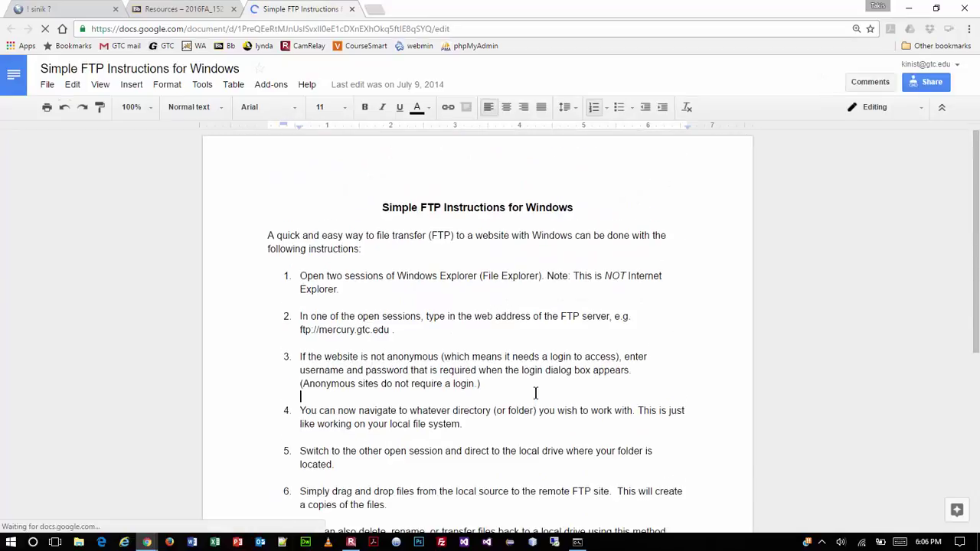
scroll(536, 393, "down", 2)
scroll(536, 393, "up", 2)
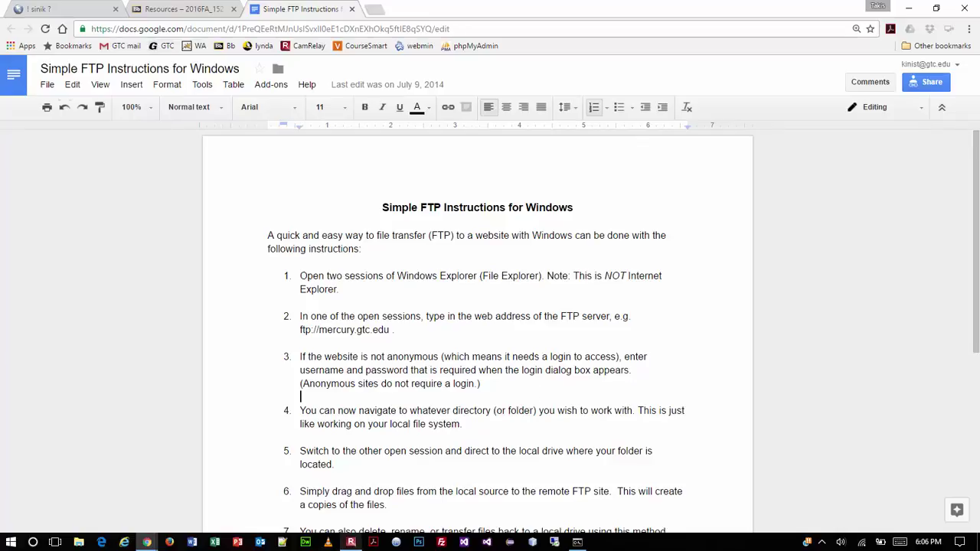
left_click(352, 542)
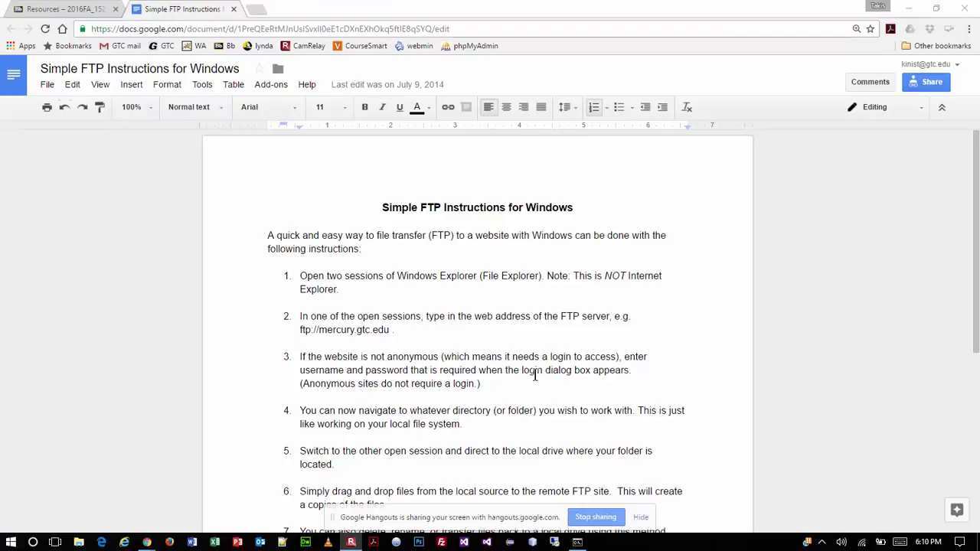
scroll(633, 430, "down", 1)
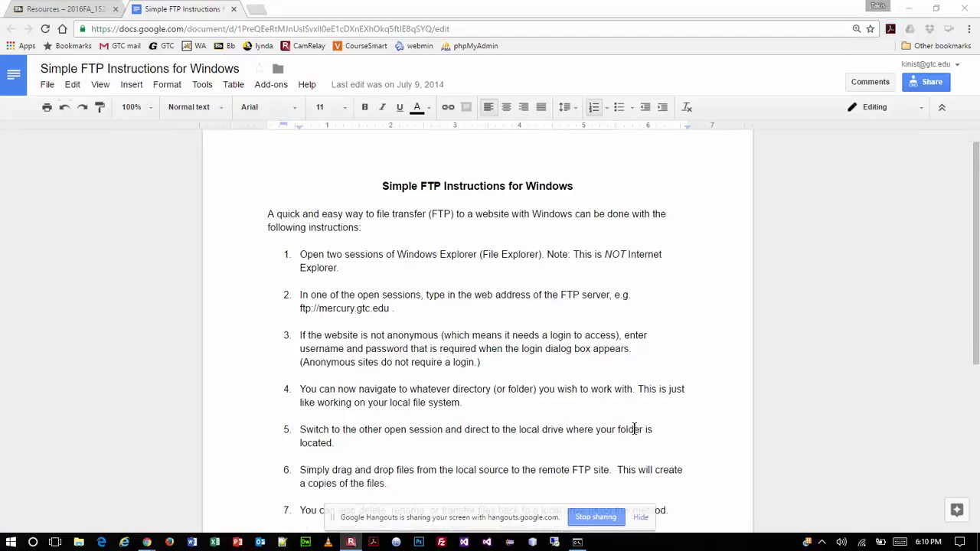
scroll(634, 430, "down", 3)
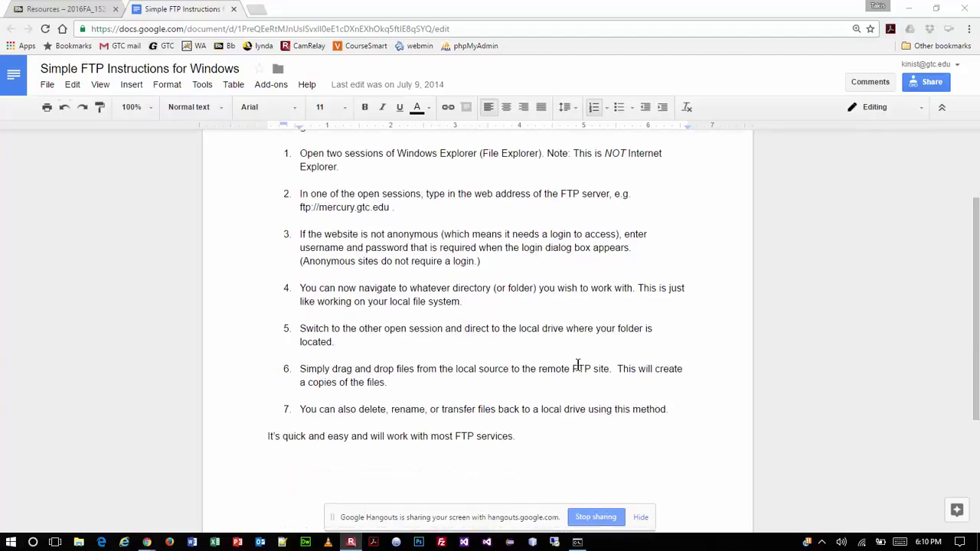
- Replace the server name "mercury" with "kronos" in the FTP address of item 2
left_click(334, 207)
double_click(334, 207)
type("kronos")
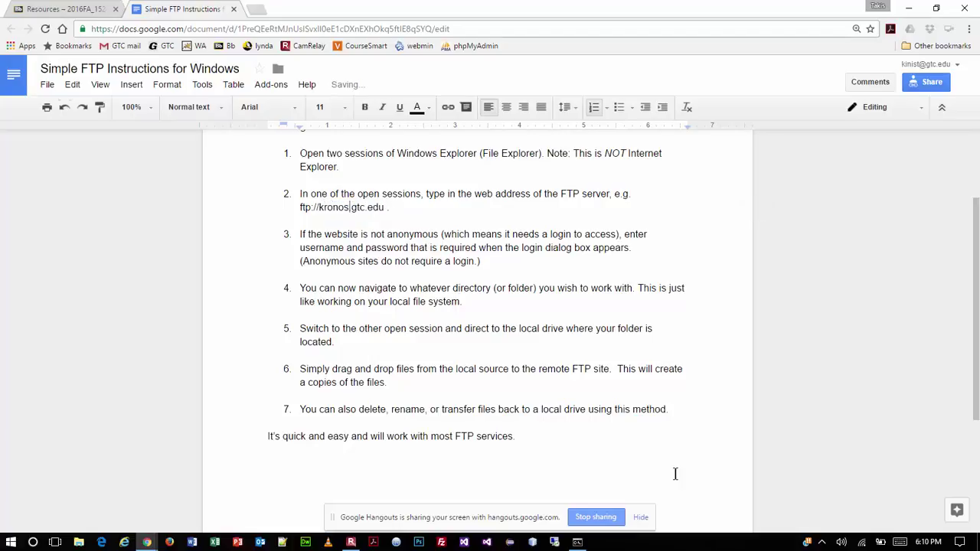
- Copy the address ftp://kronos.gtc.edu in item 2 and make it bold
left_click_drag(386, 207, 299, 207)
key("ctrl+c")
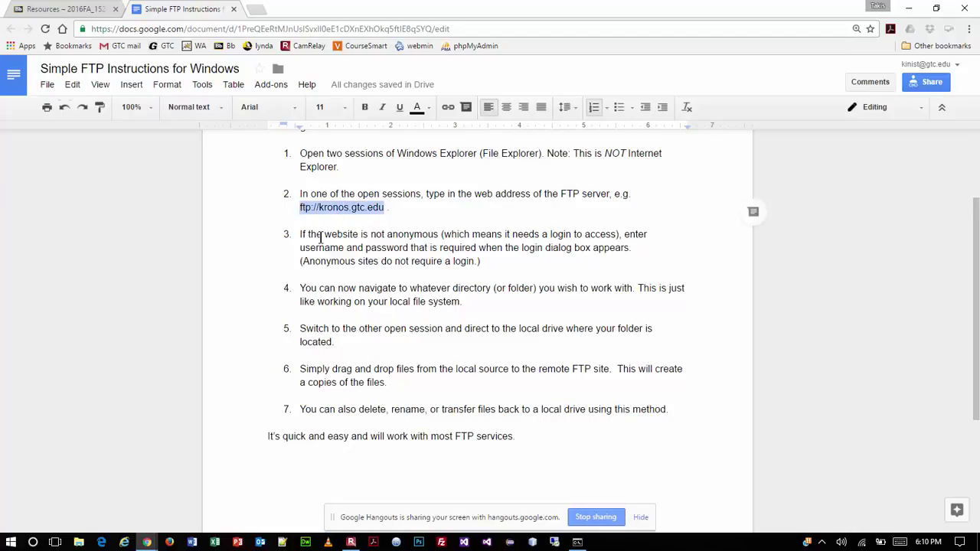
key("ctrl+b")
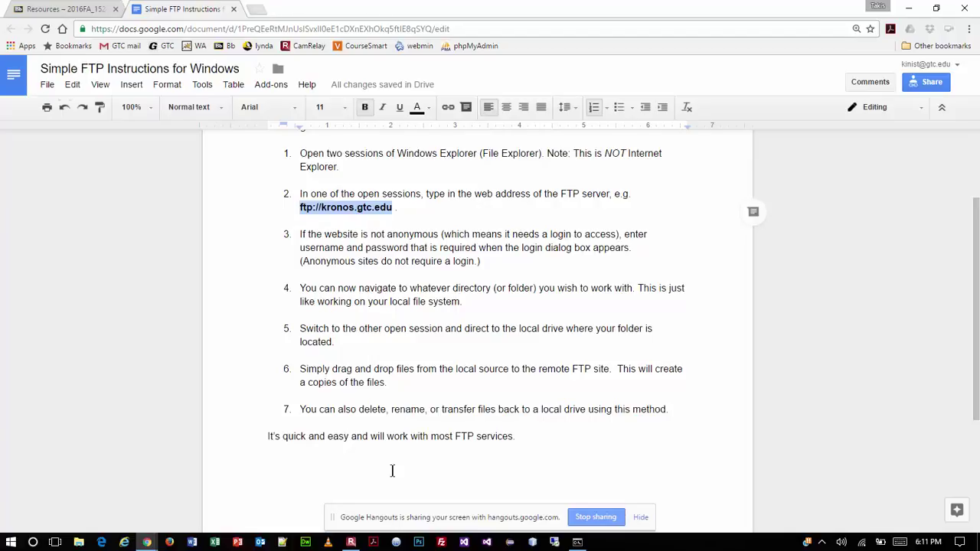
- Load ftp://kronos.gtc.edu in a new browser tab, then return to the FTP instructions document
right_click(333, 207)
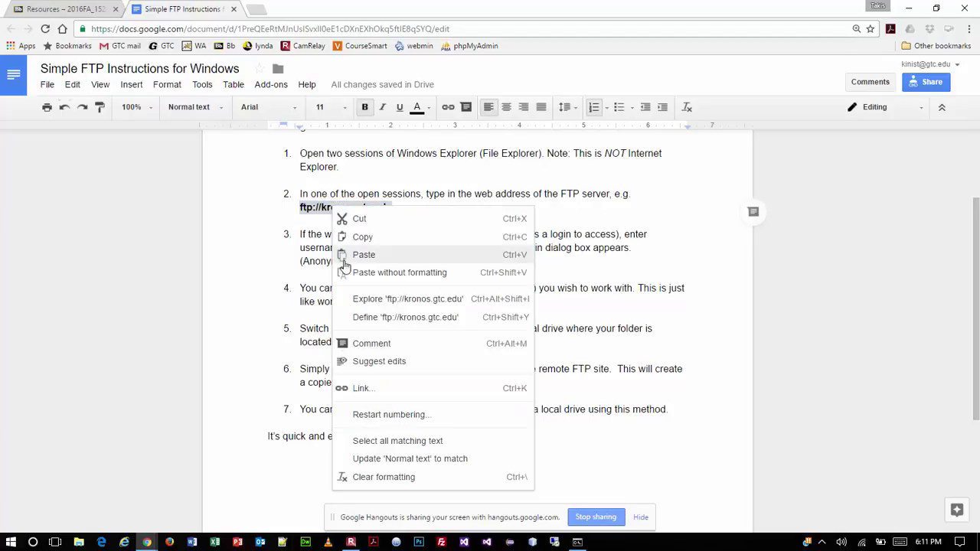
left_click(255, 13)
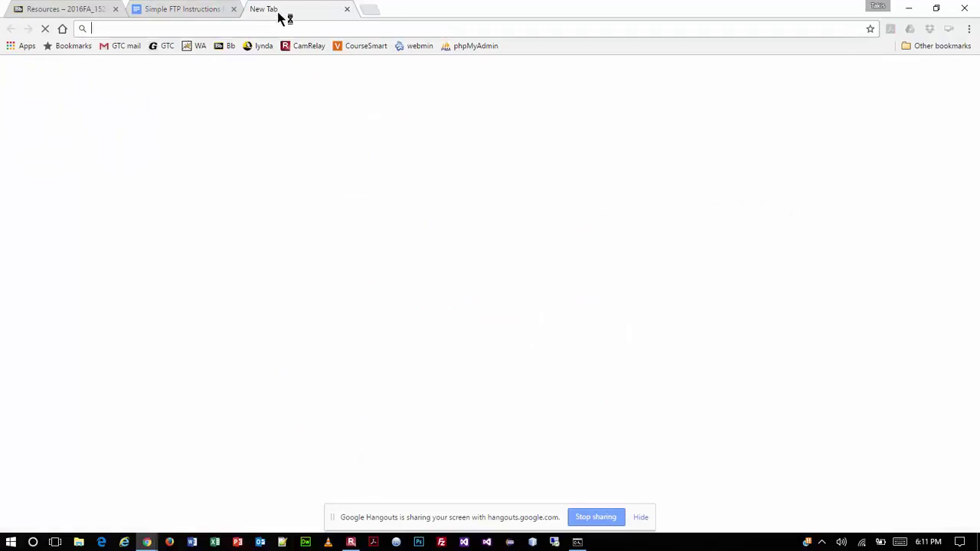
key("ctrl+v")
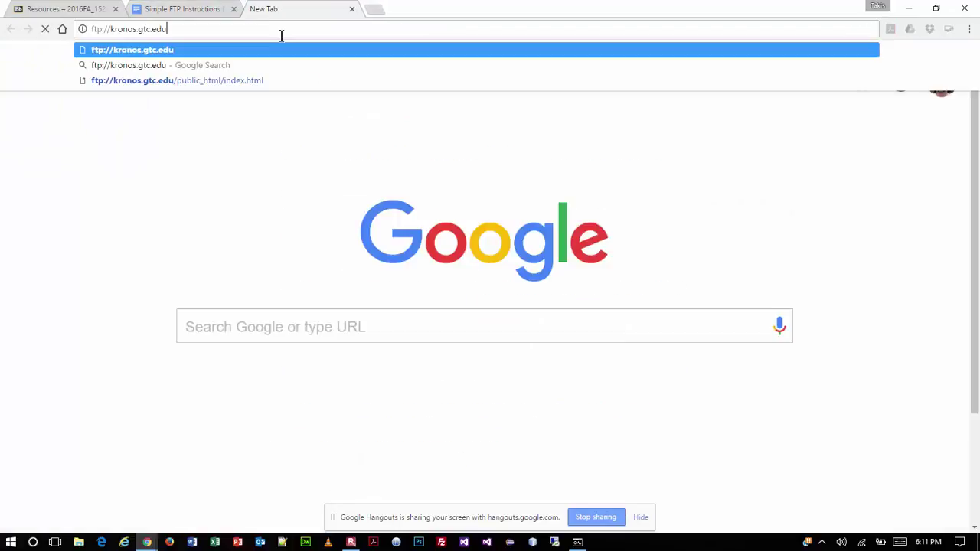
key("Return")
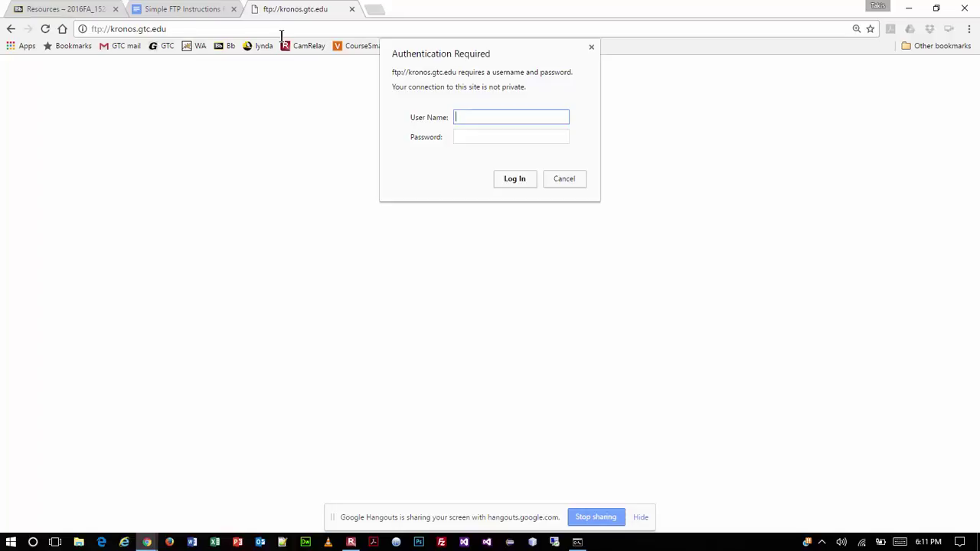
left_click(191, 9)
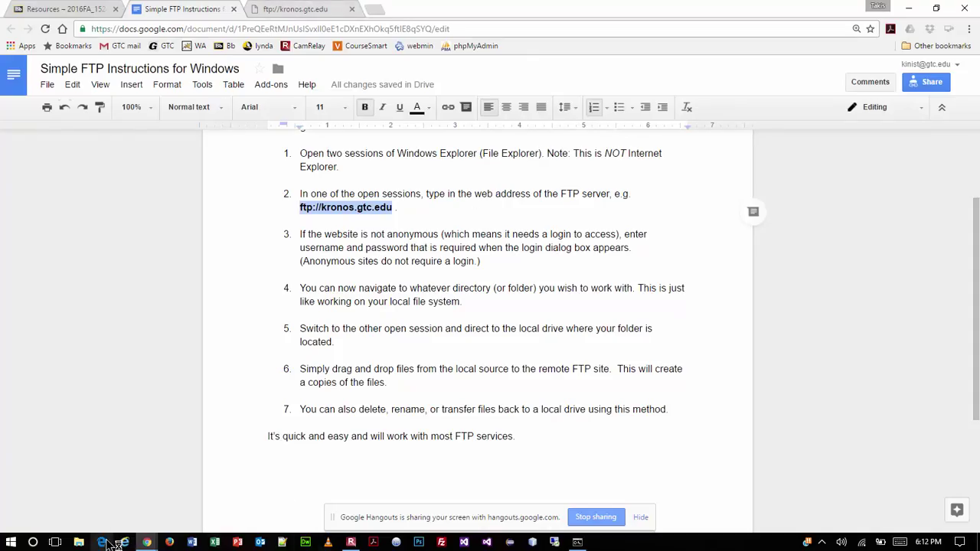
- Switch to File Explorer, move its window aside, and go to the address ftp://kronos.gtc.edu
left_click(78, 542)
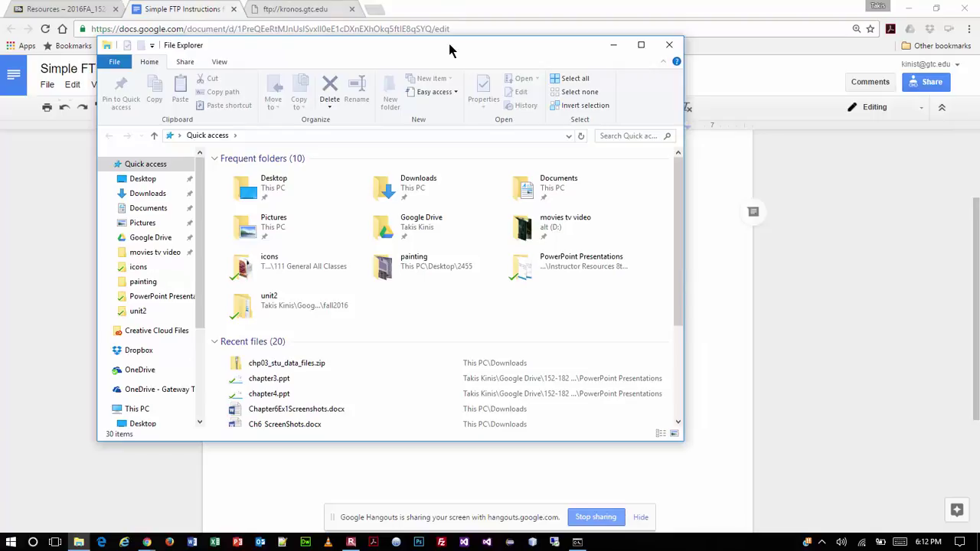
left_click_drag(448, 46, 661, 88)
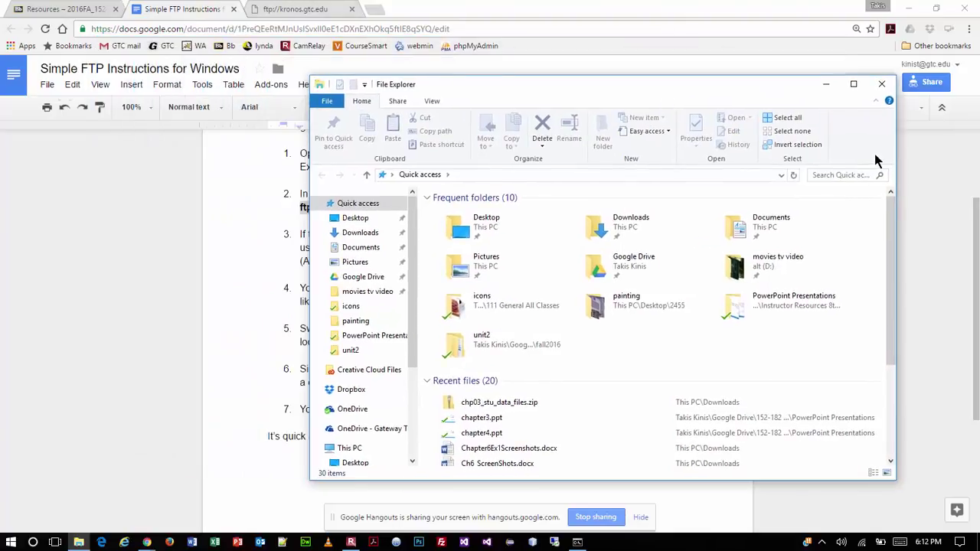
left_click(527, 174)
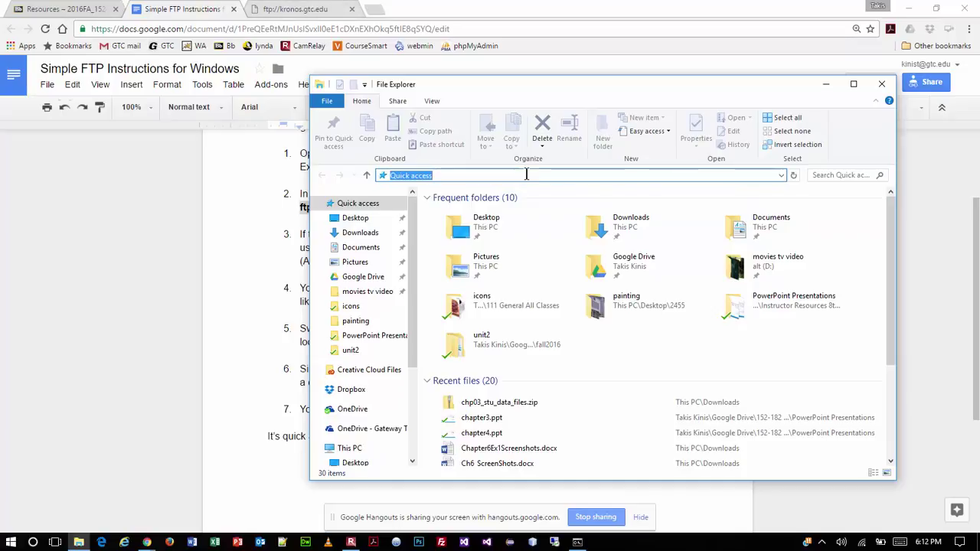
key("ctrl+v")
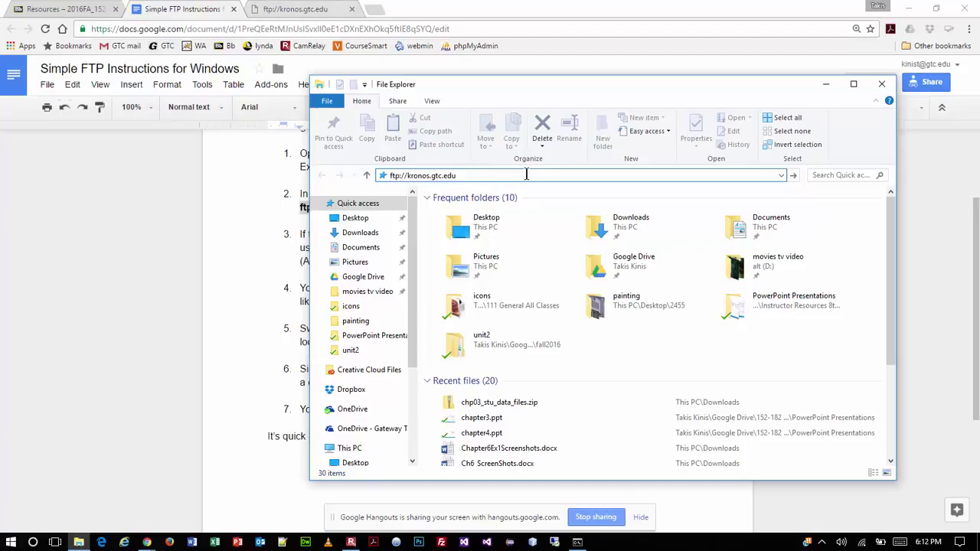
key("Return")
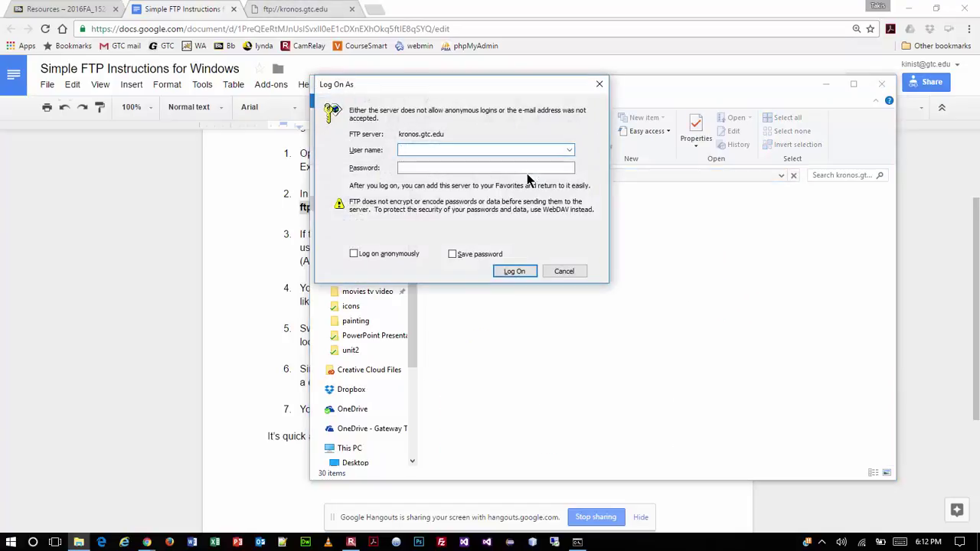
- Log on to the kronos.gtc.edu FTP server with the account's user name and password
type("aaaaa")
key("Tab")
type("aaaaaaaa")
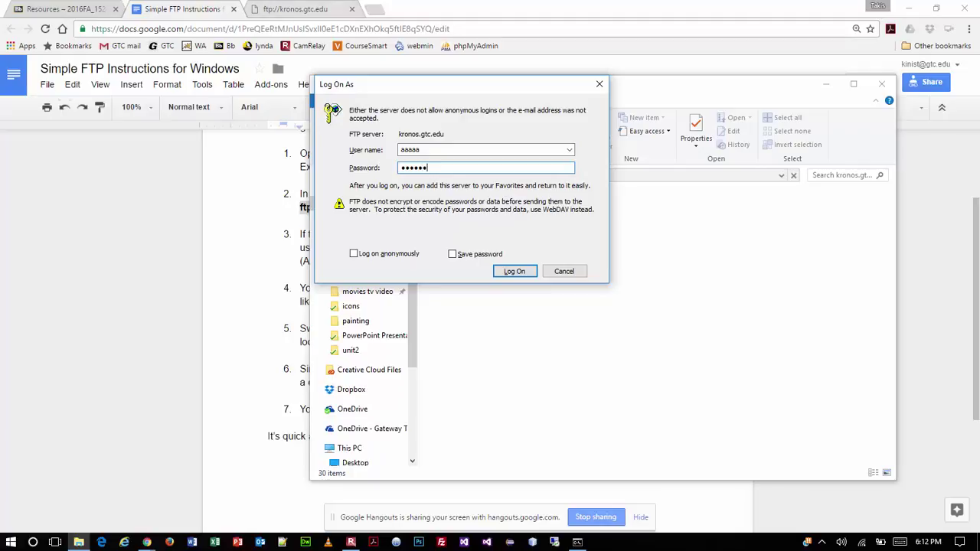
key("Return")
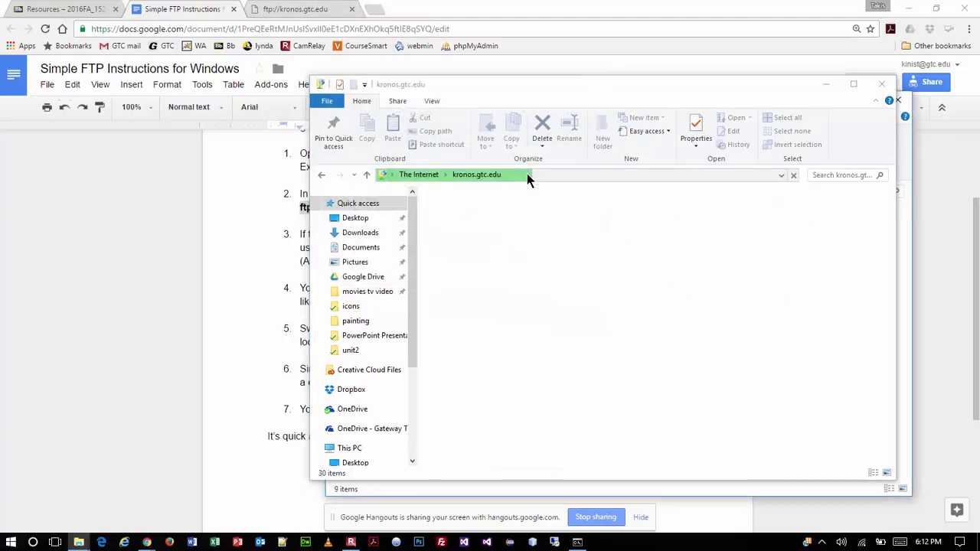
- Move the empty kronos.gtc.edu window away and bring the window listing the server's files to the front
left_click_drag(580, 94, 341, 70)
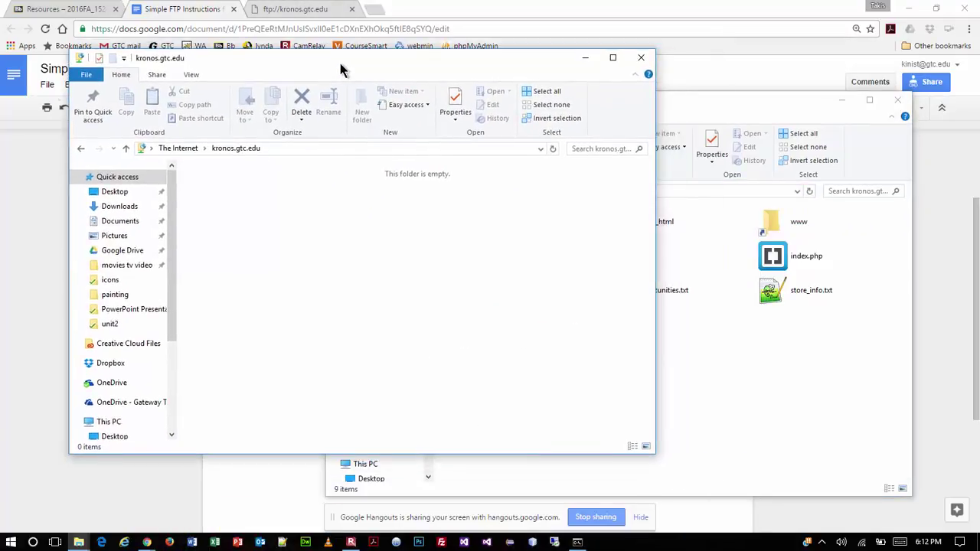
left_click(719, 100)
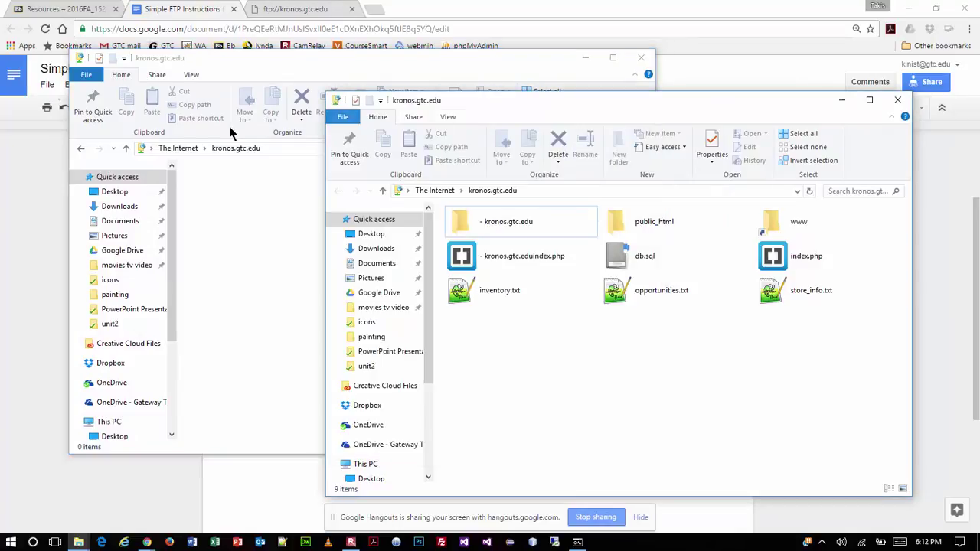
left_click(223, 51)
left_click_drag(225, 53, 199, 46)
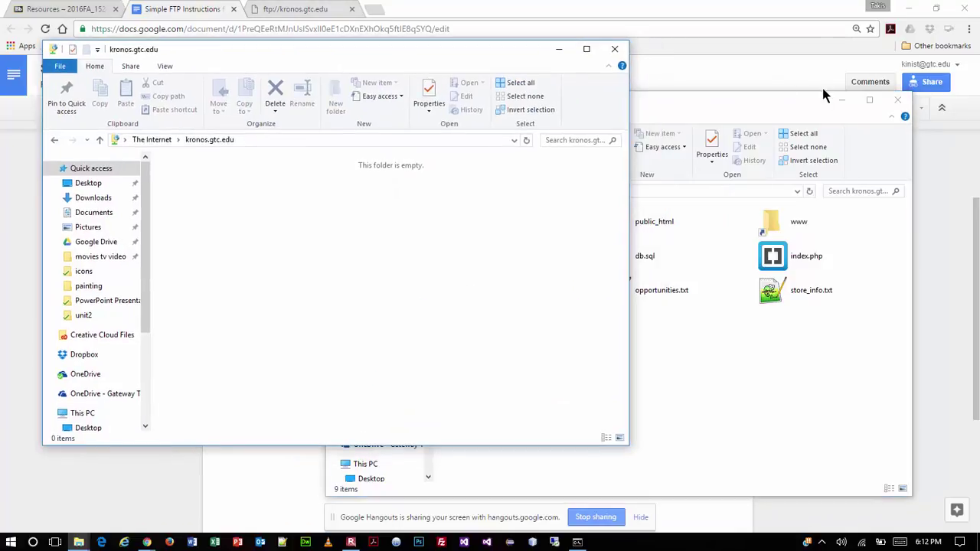
left_click(700, 114)
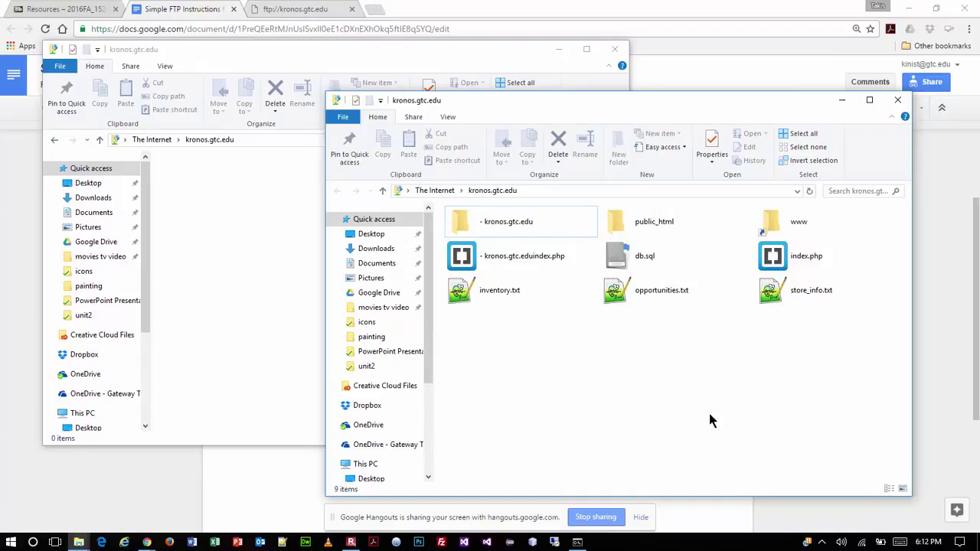
- Show the kronos.gtc.edu files in Details view and open the public_html folder
left_click(448, 118)
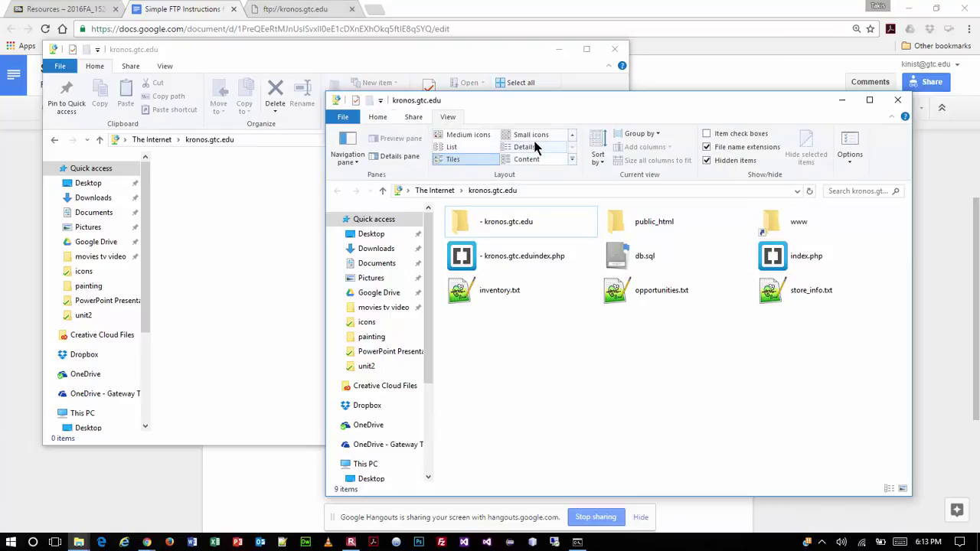
left_click(534, 148)
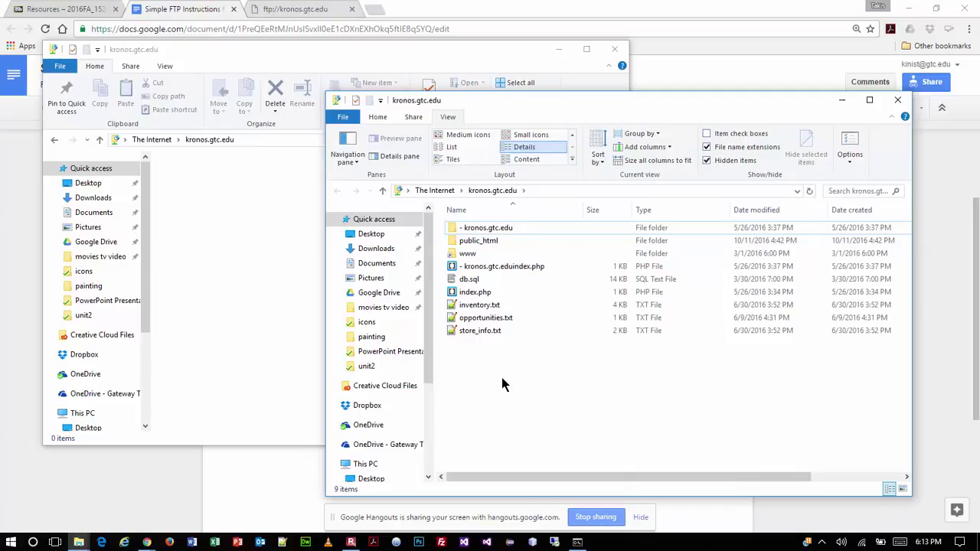
double_click(502, 241)
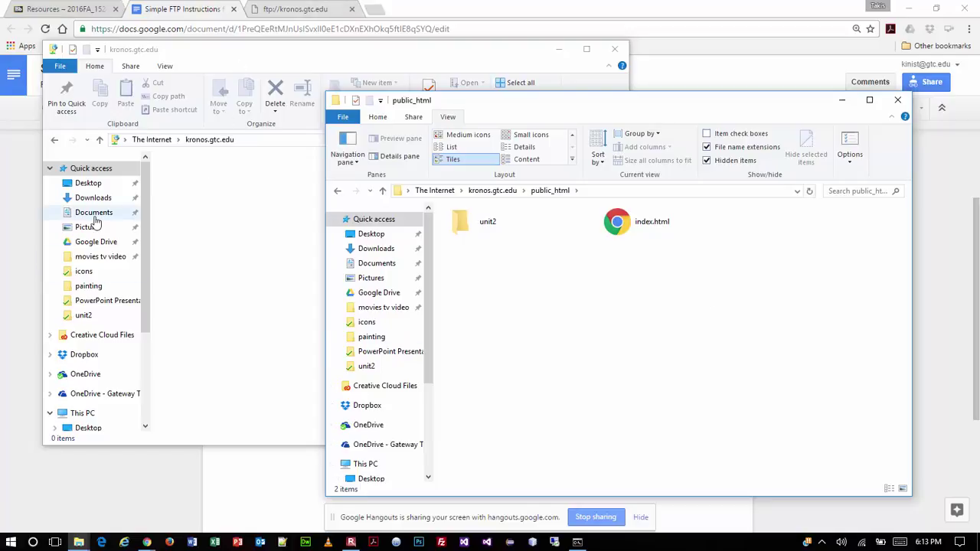
- In the empty kronos.gtc.edu window, browse Google Drive to 152-182 Web Programming 1 > fall2016 and select index.html
left_click(96, 242)
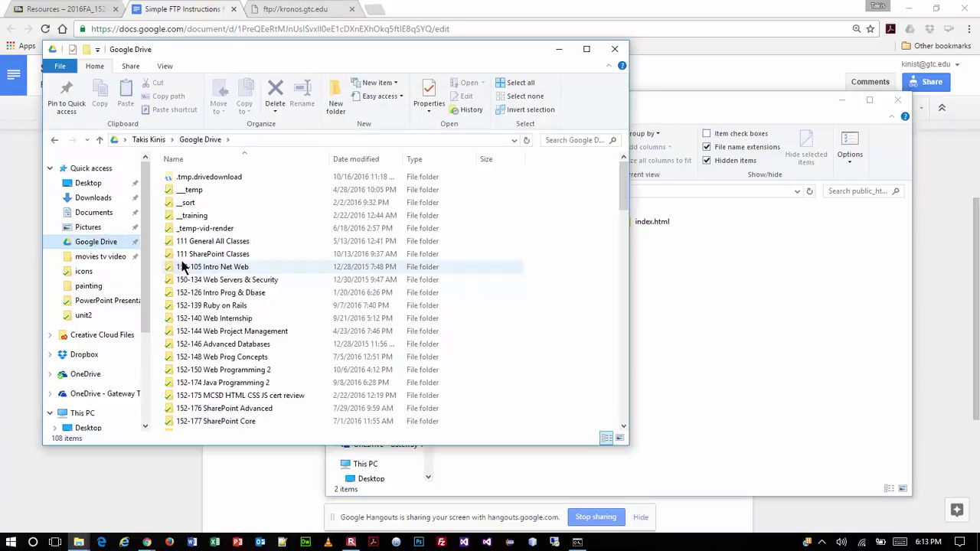
left_click(245, 372)
double_click(245, 372)
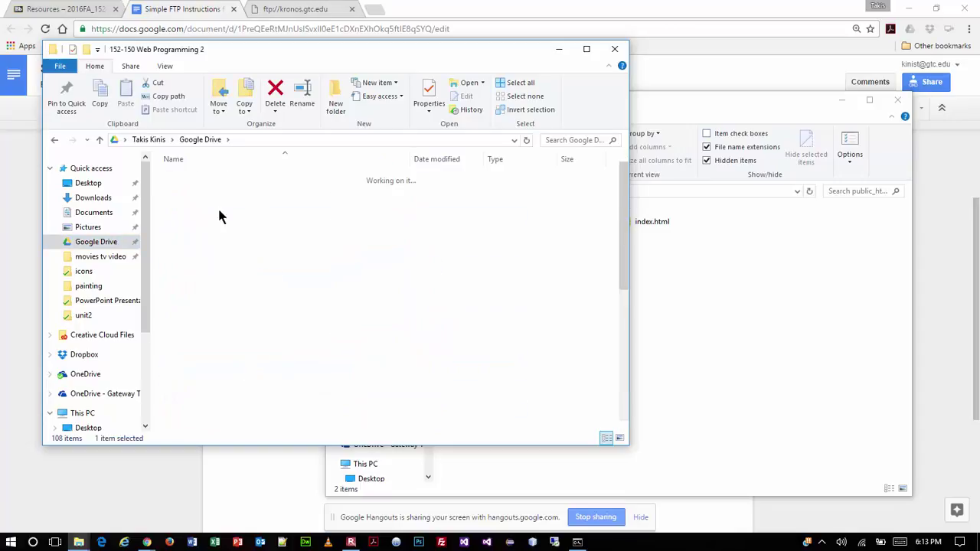
left_click(197, 146)
scroll(277, 337, "down", 1)
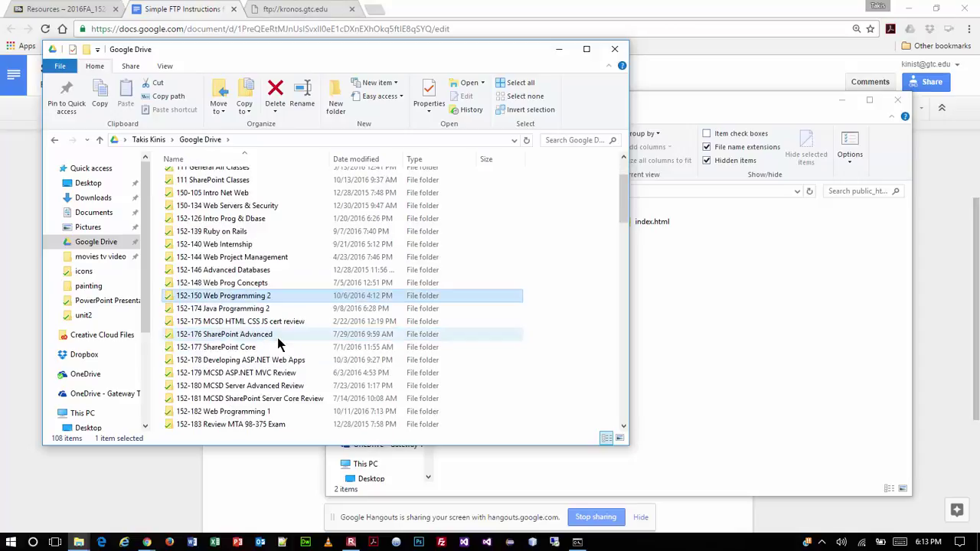
double_click(268, 414)
left_click(202, 178)
left_click(199, 194)
left_click_drag(198, 194, 223, 311)
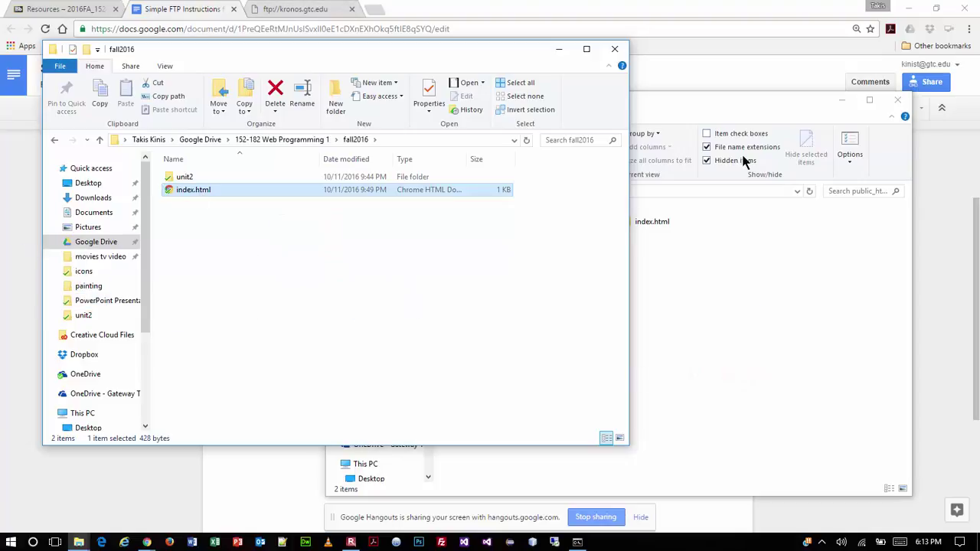
- Open the unit2 folder inside the server's public_html and upload the local index.html from fall2016 into it
left_click(716, 110)
double_click(504, 225)
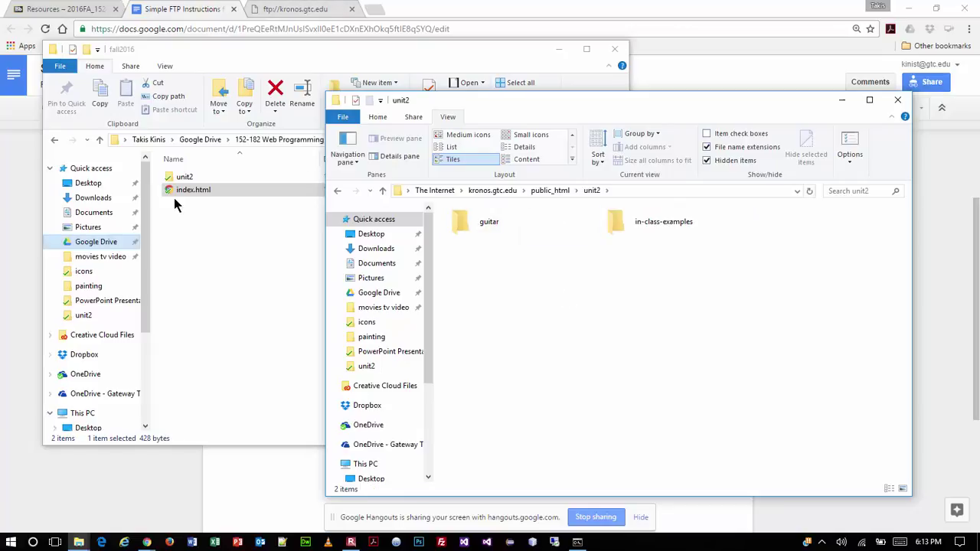
left_click_drag(262, 191, 546, 313)
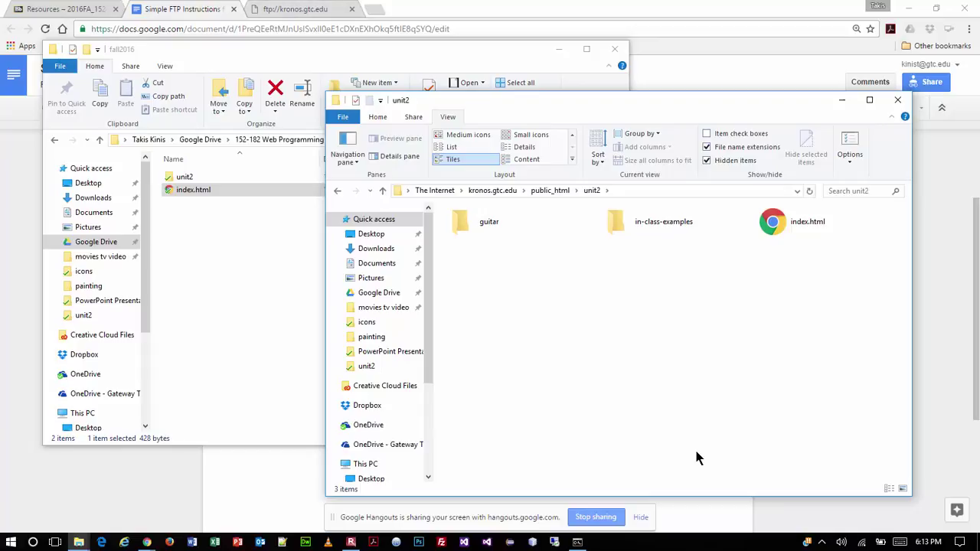
- Copy the guitar folder from the server's unit2 folder into the local fall2016 folder
left_click(488, 229)
left_click(202, 394)
key("ctrl+v")
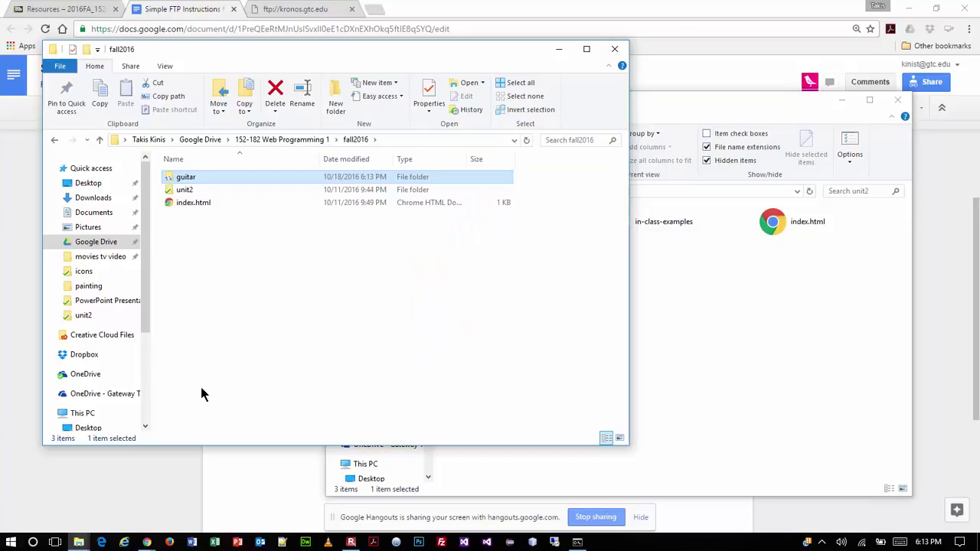
- Open index.html from the server's unit2 folder with Google Chrome as the app always used
left_click(874, 331)
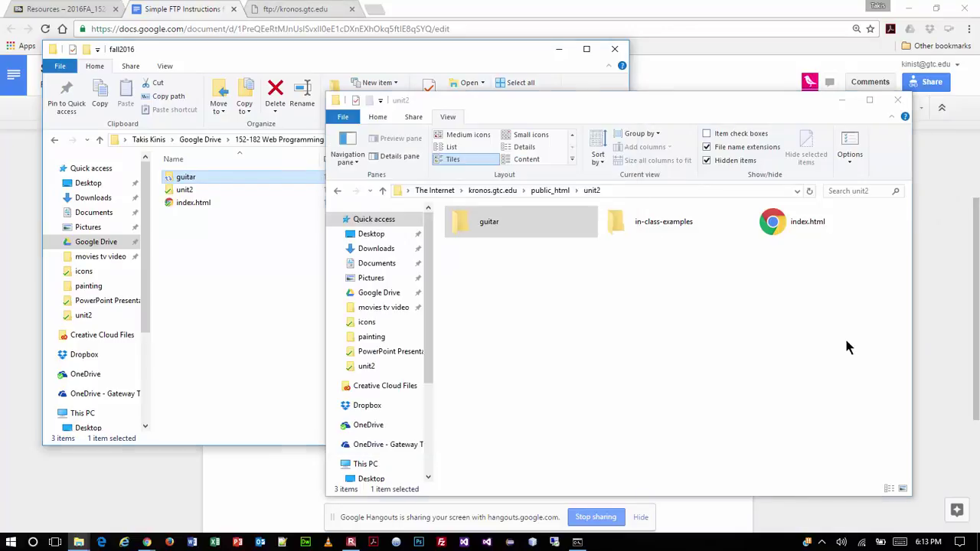
left_click(780, 219)
double_click(780, 219)
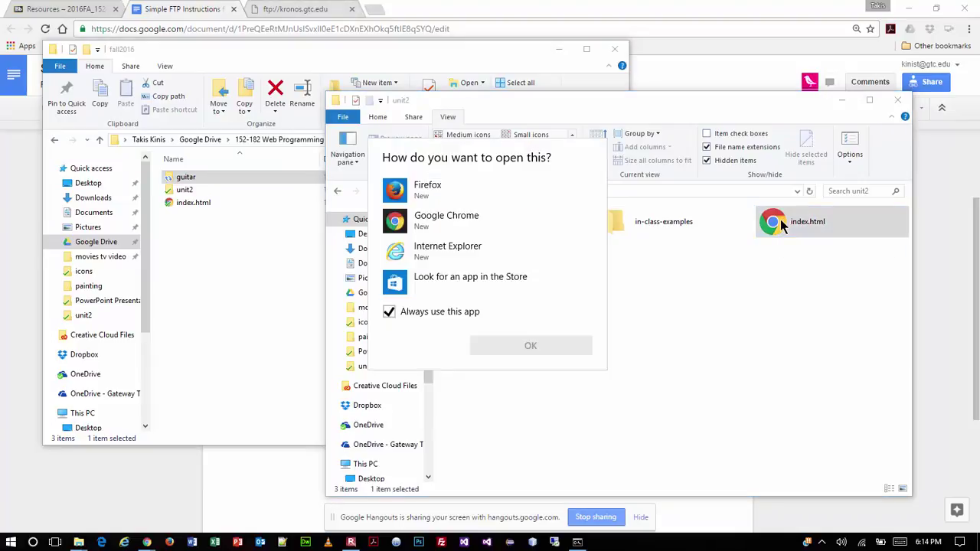
left_click(400, 223)
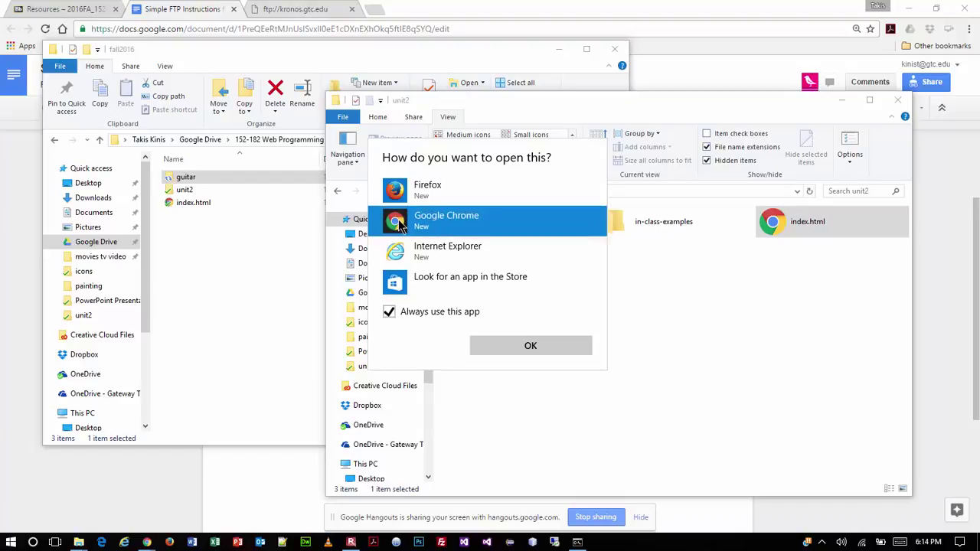
left_click(508, 350)
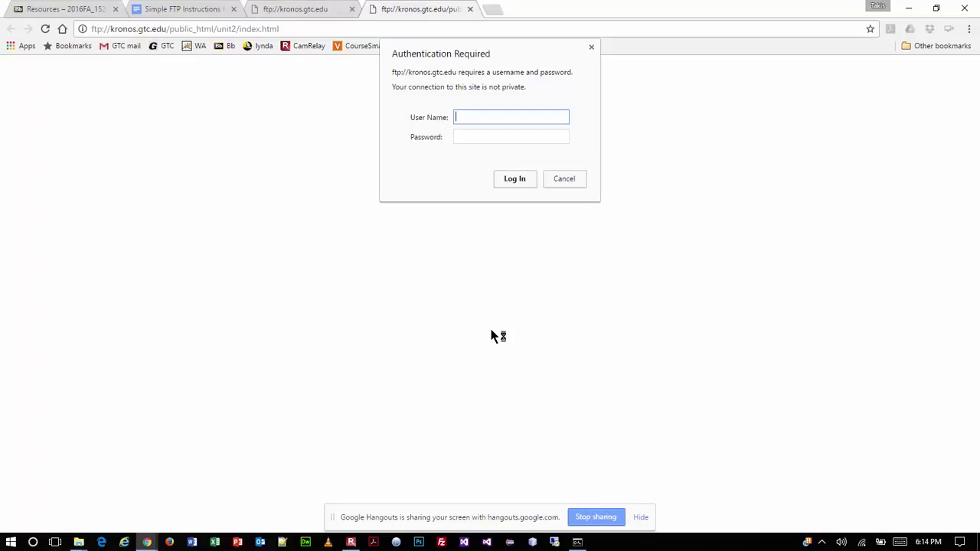
- Log in to the FTP site in the browser with the account's user name and password
type("aaaaa")
key("Tab")
type("aaaaa")
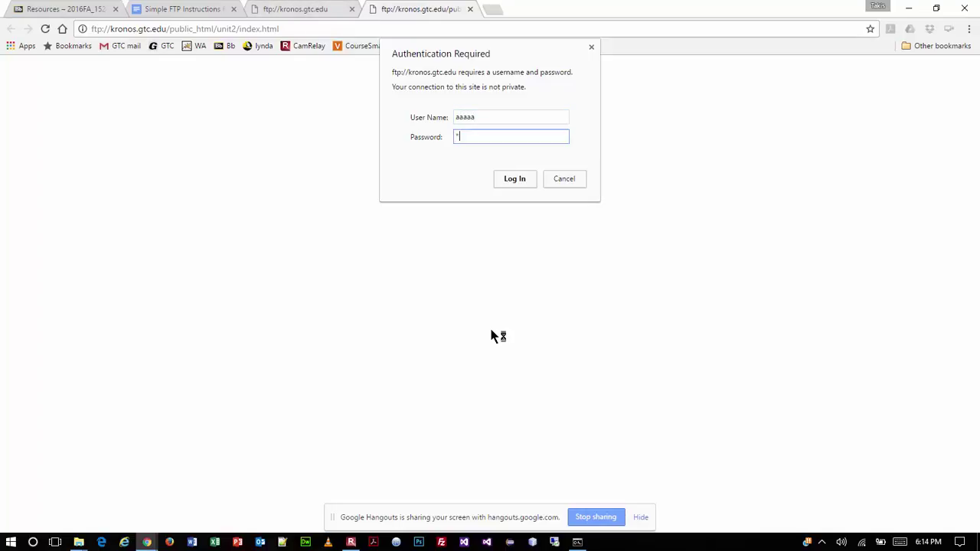
type("aaa")
key("Return")
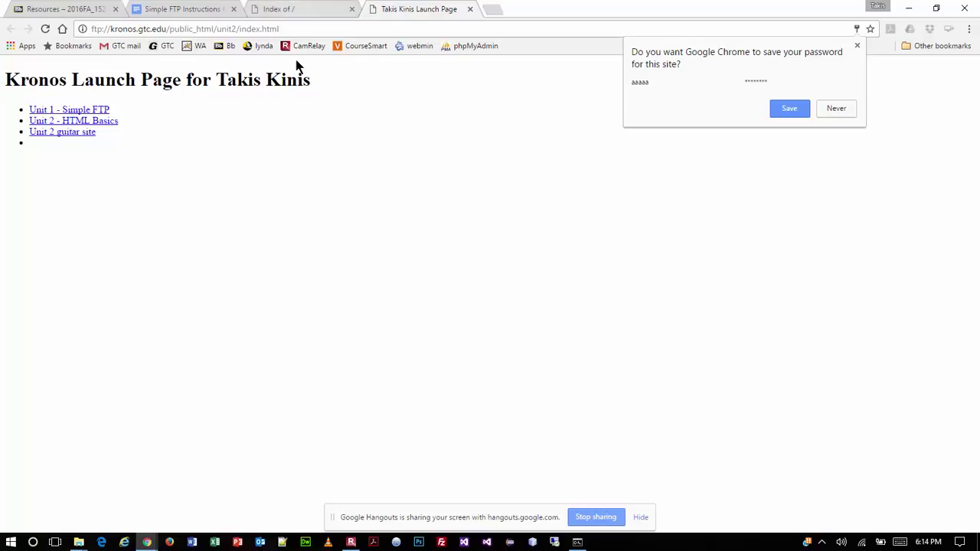
left_click(307, 28)
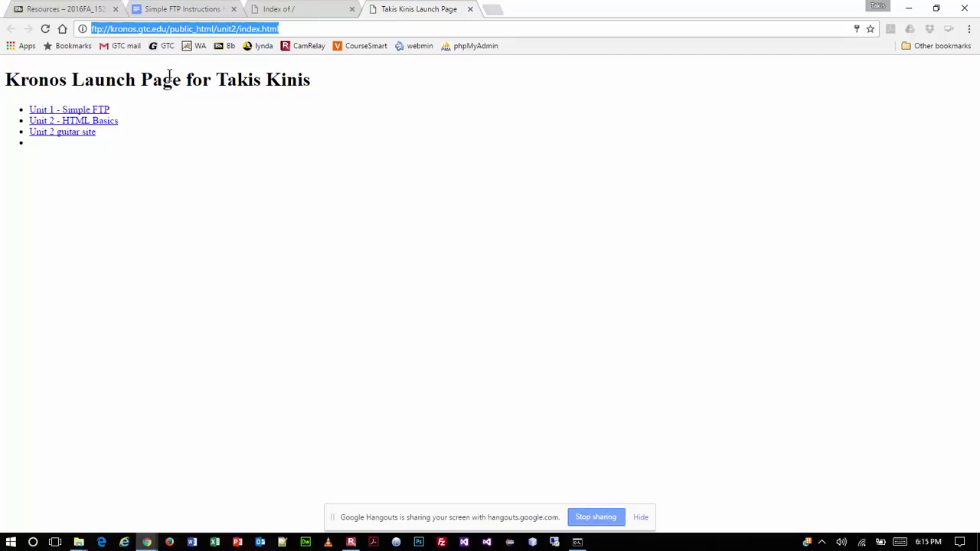
left_click(199, 29)
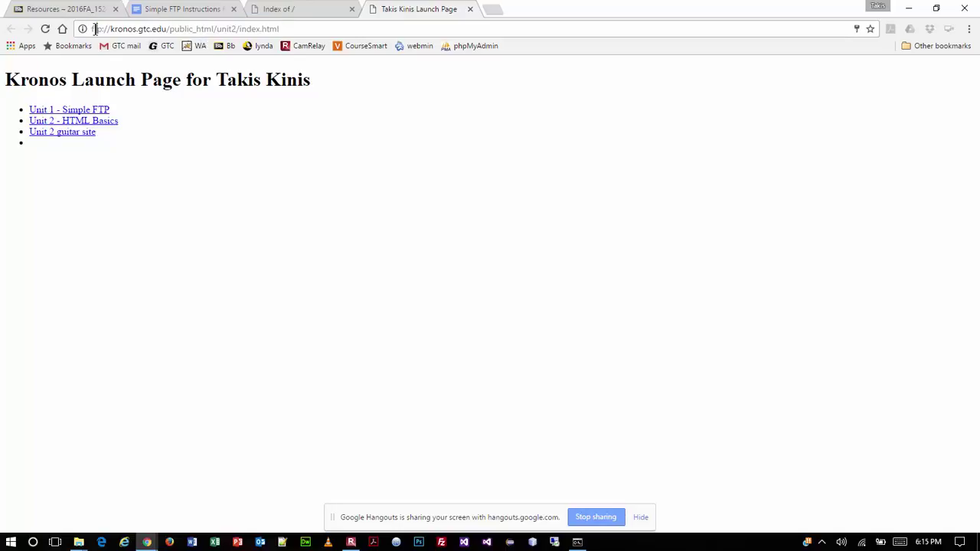
type("ht")
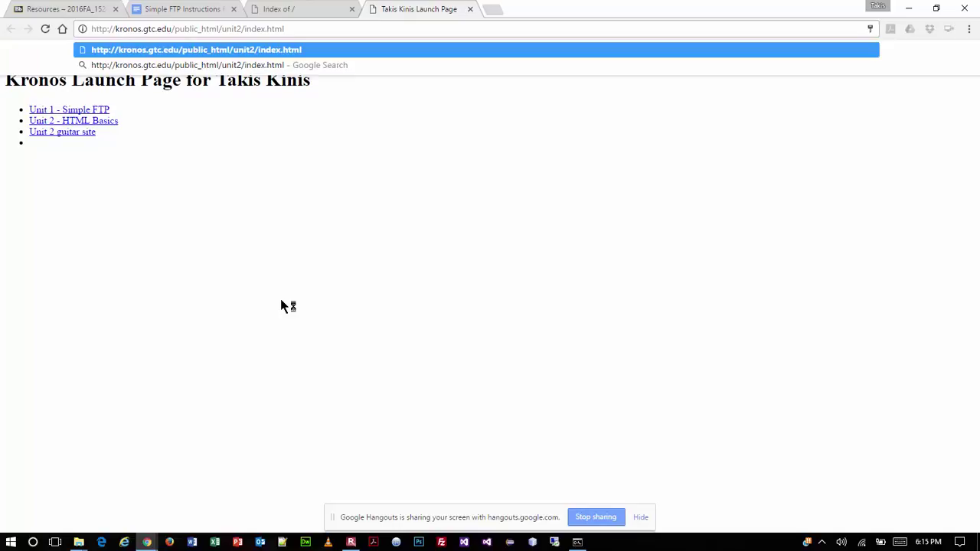
key("Return")
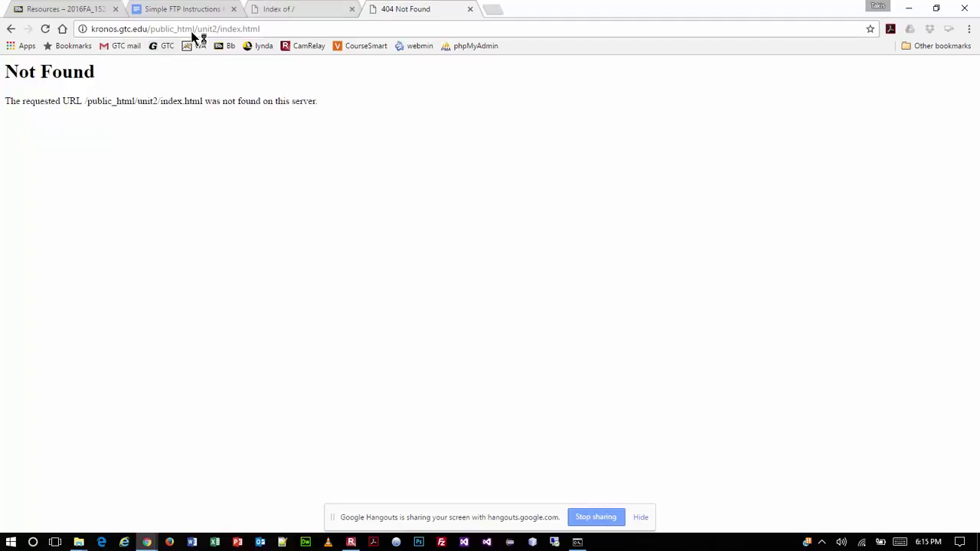
- Replace public_html in the web address with ~ and the account's user name, and load the page
left_click_drag(194, 29, 151, 35)
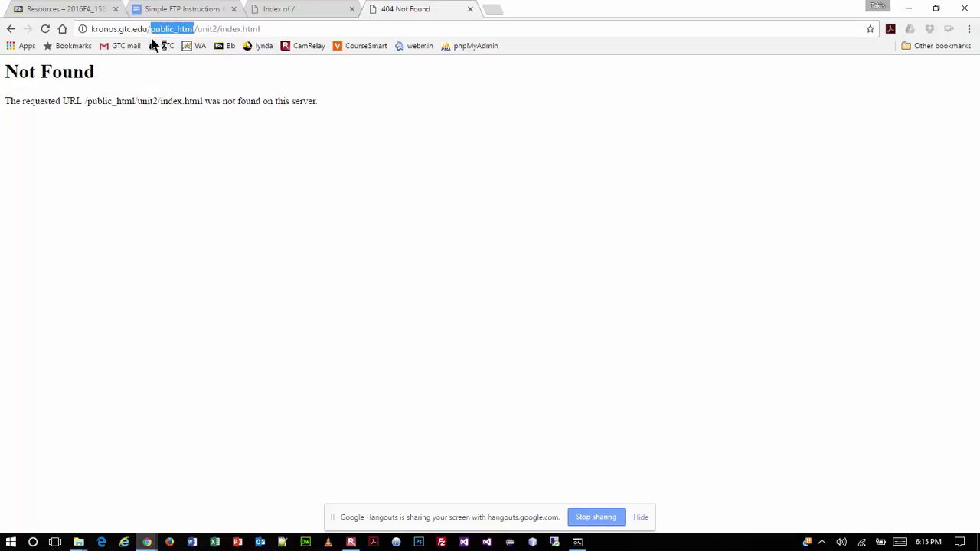
type("~")
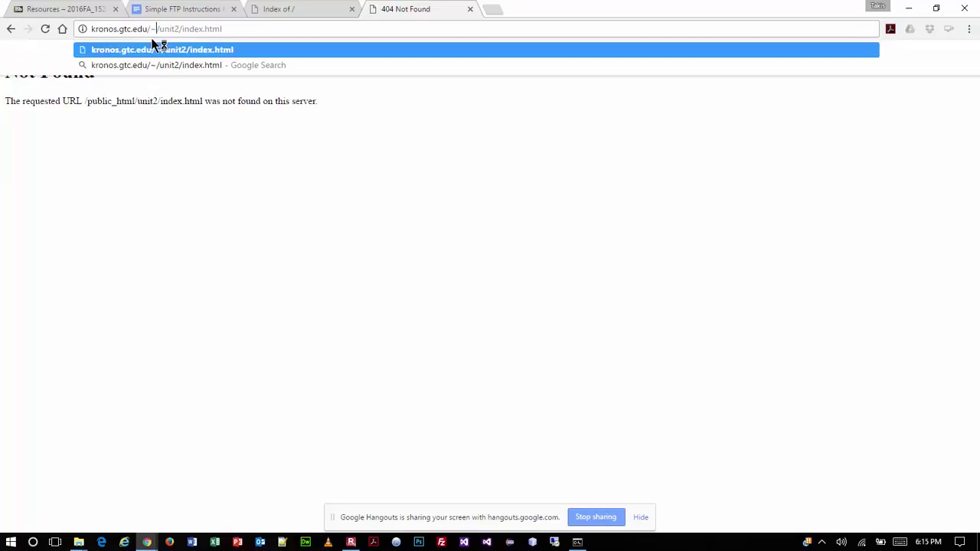
type("aaaaa")
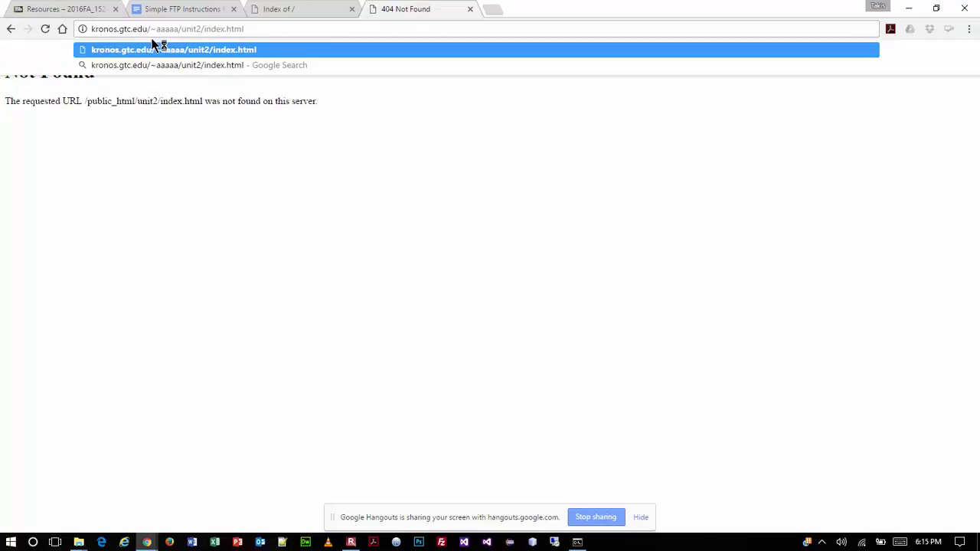
key("Return")
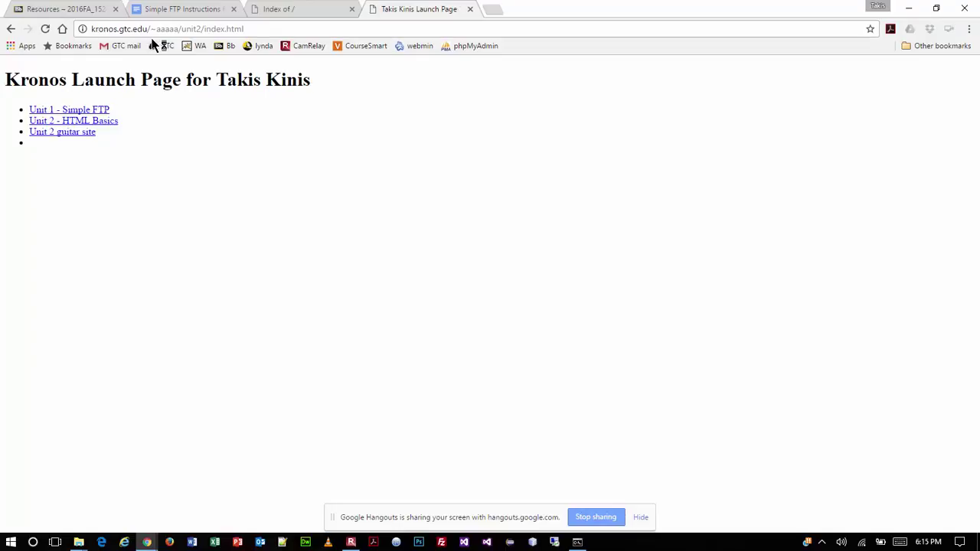
- Switch to File Explorer and show the full FTP address of the server's unit2 folder
key("alt+Tab")
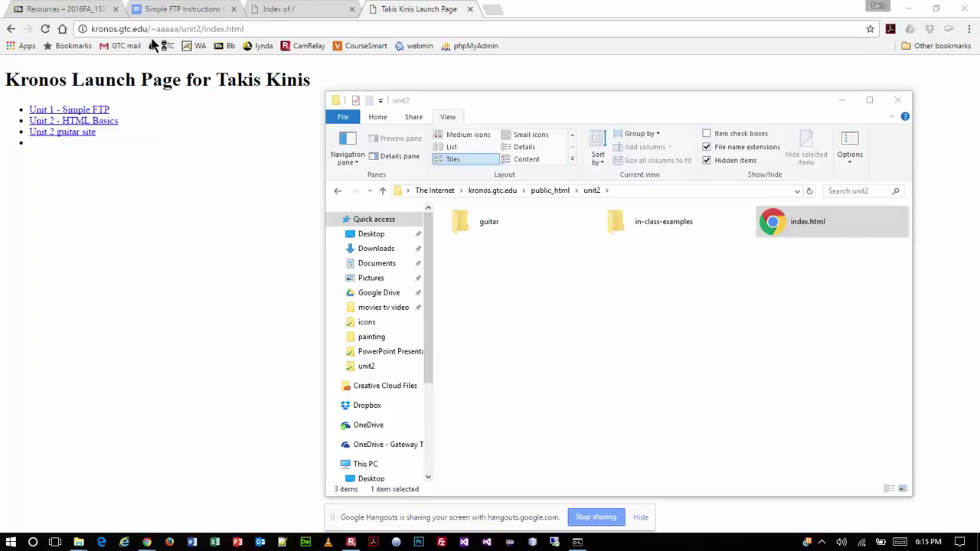
key("alt")
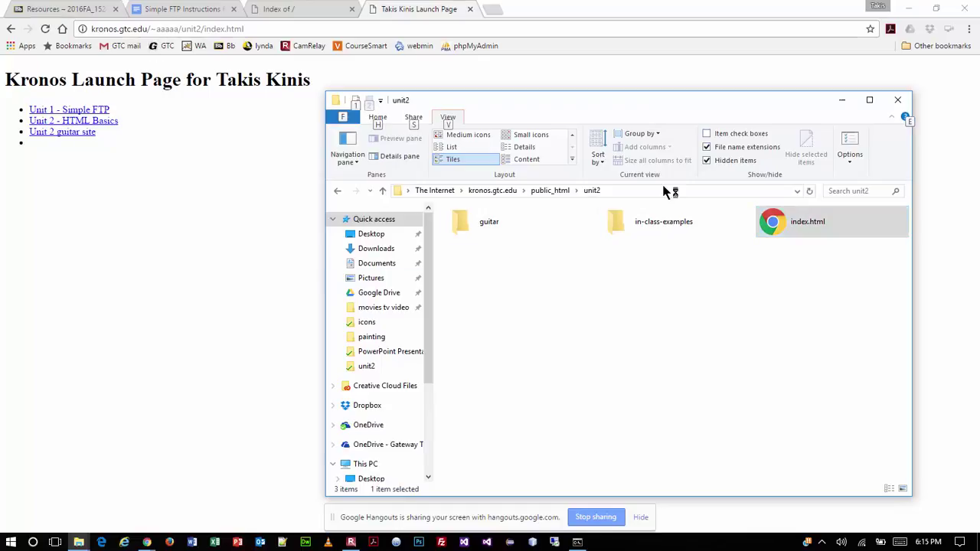
left_click(662, 192)
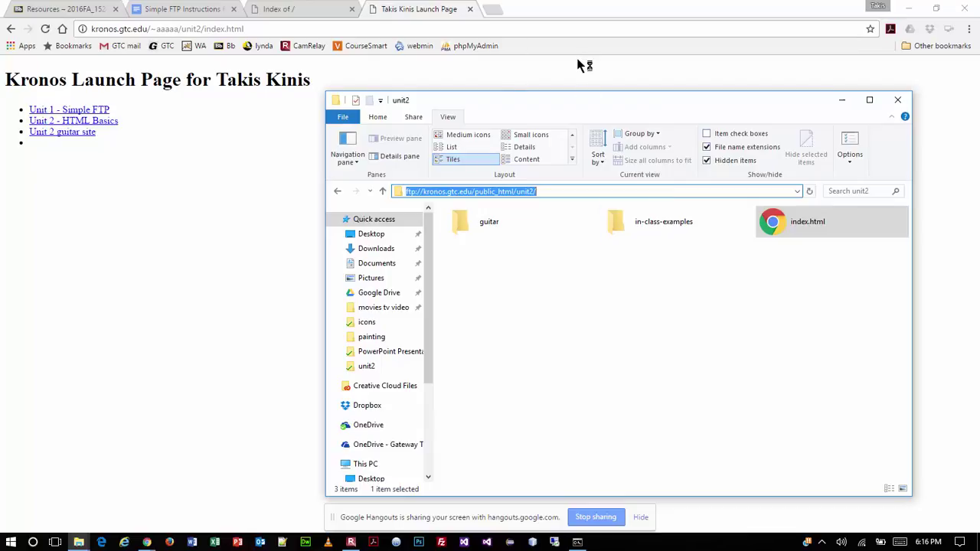
- Copy the launch page's web address from Chrome, switch to Firefox, and load the copied address there
left_click(248, 28)
key("ctrl+c")
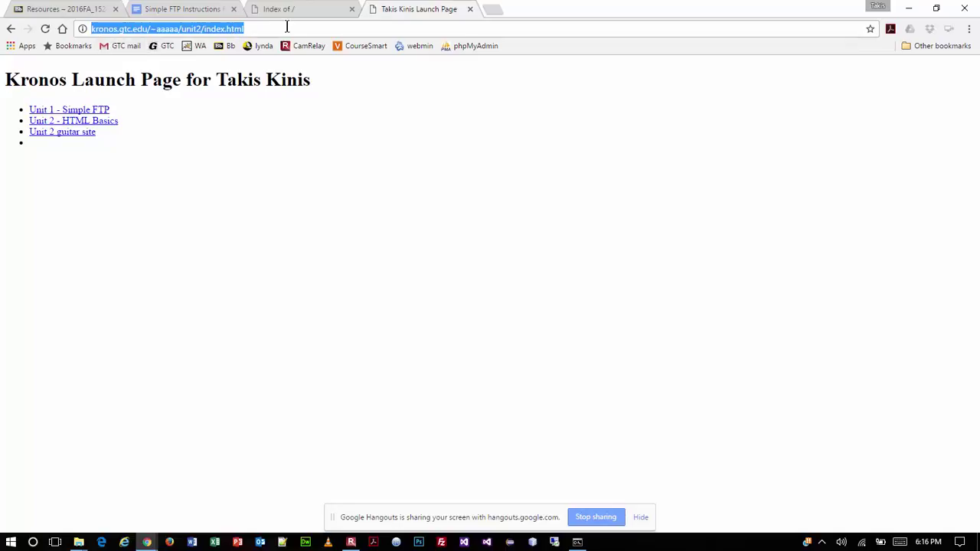
left_click(170, 543)
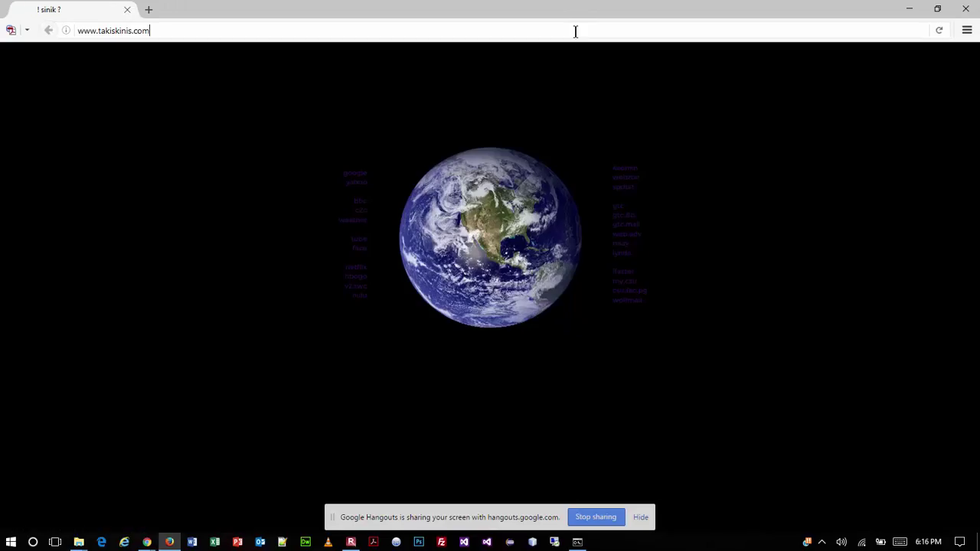
left_click(575, 30)
right_click(575, 30)
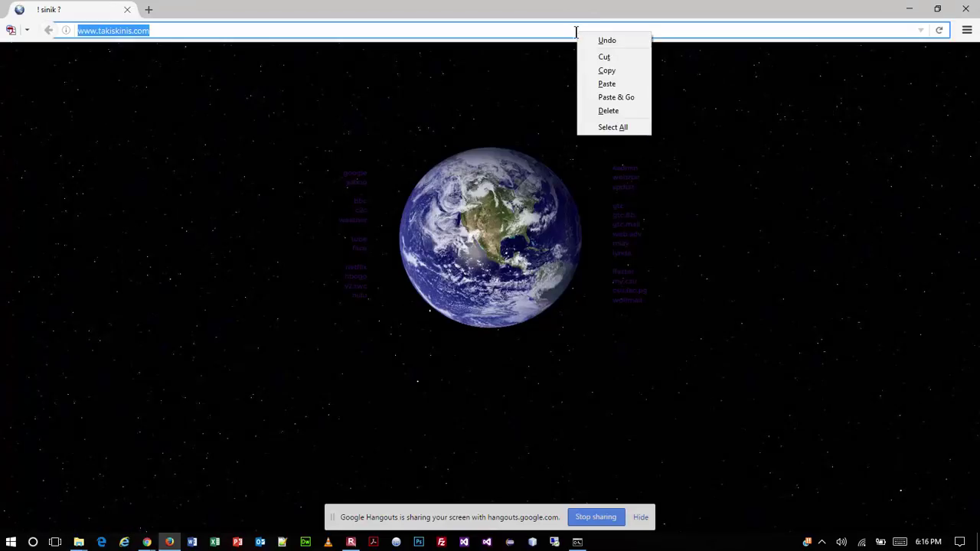
left_click(609, 98)
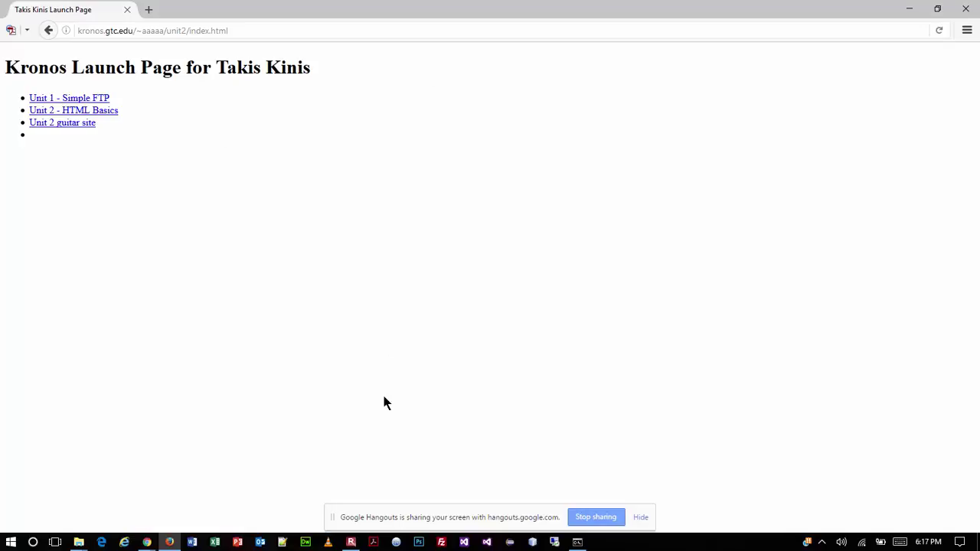
- Hide the screen-sharing notice and copy the launch page's full web address from Firefox
left_click(641, 518)
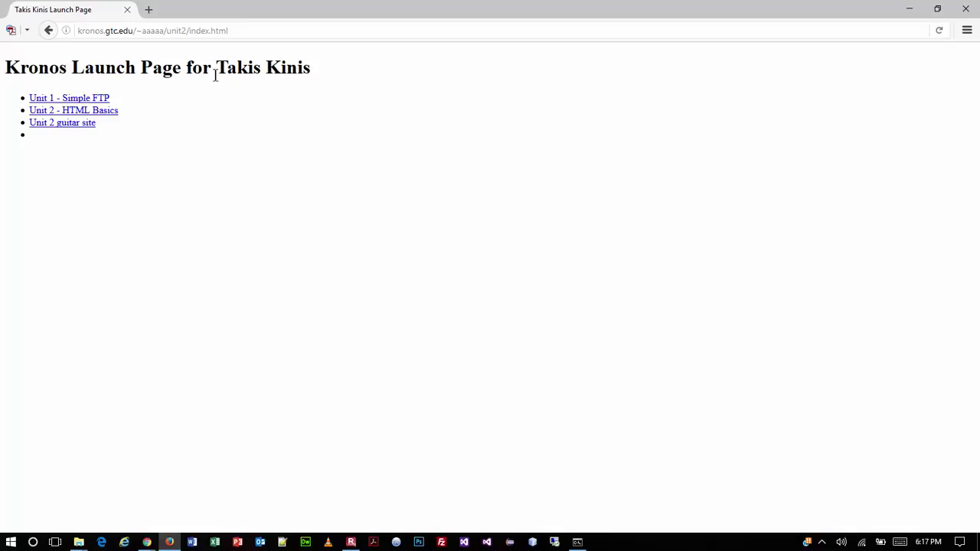
left_click(291, 30)
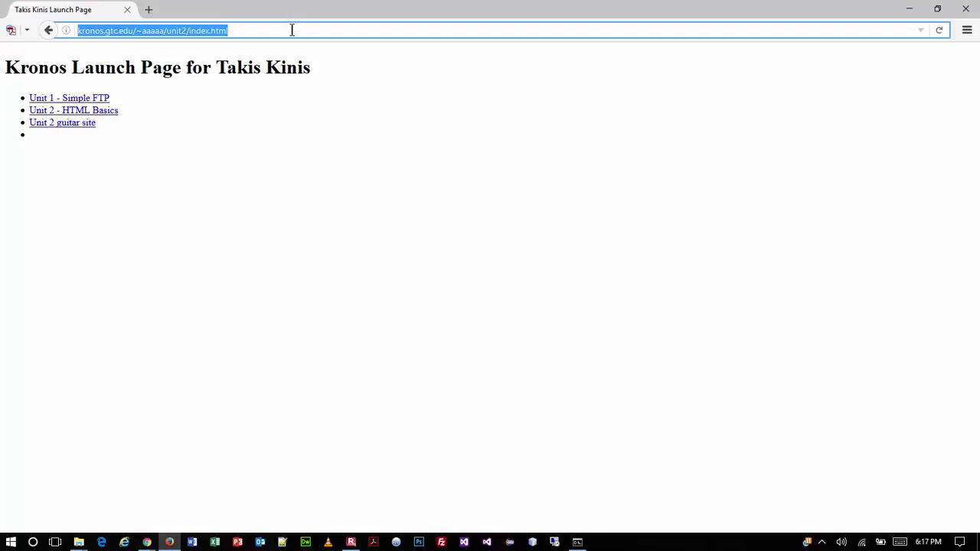
left_click(292, 30)
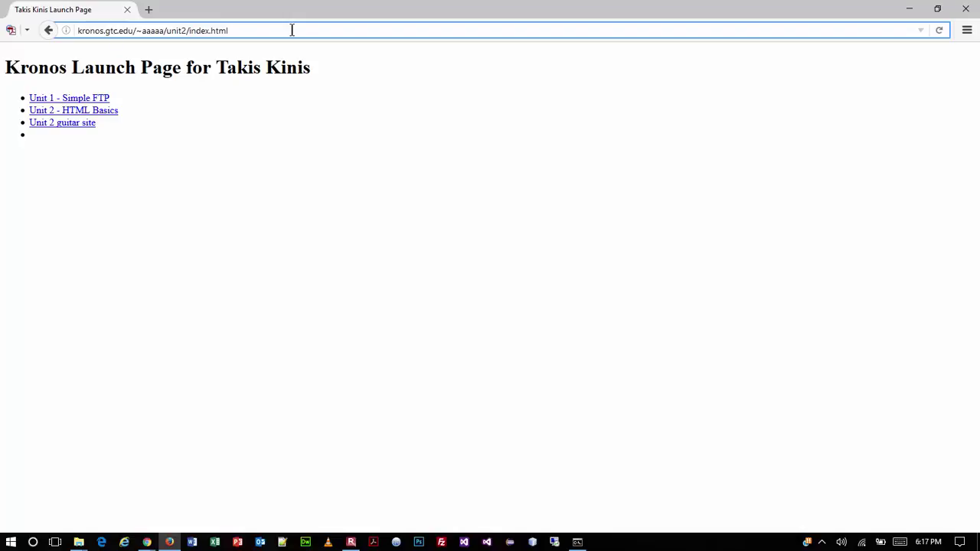
key("ctrl+shift+Left")
key("ctrl+a")
key("ctrl+c")
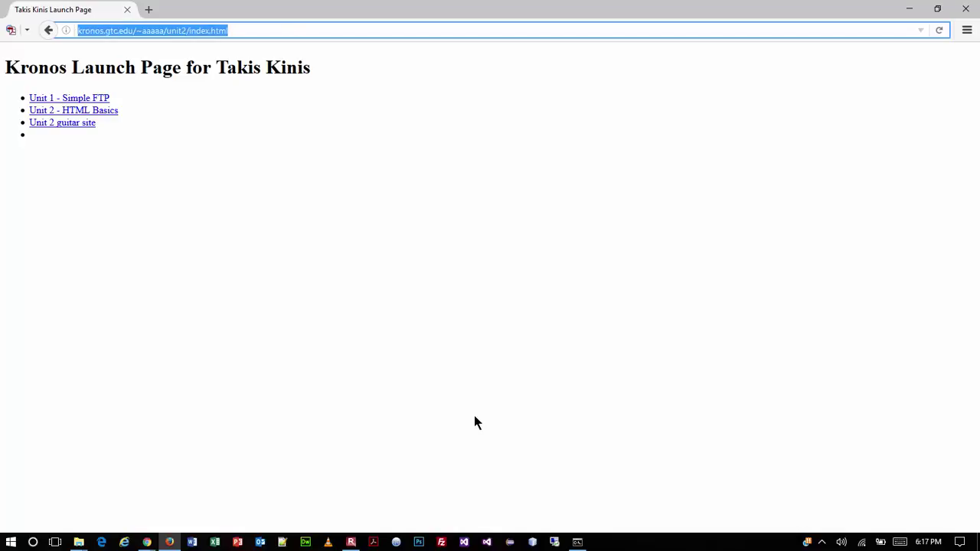
- Open a new Firefox tab and paste the copied launch page address into its address bar
left_click(149, 10)
key("ctrl+v")
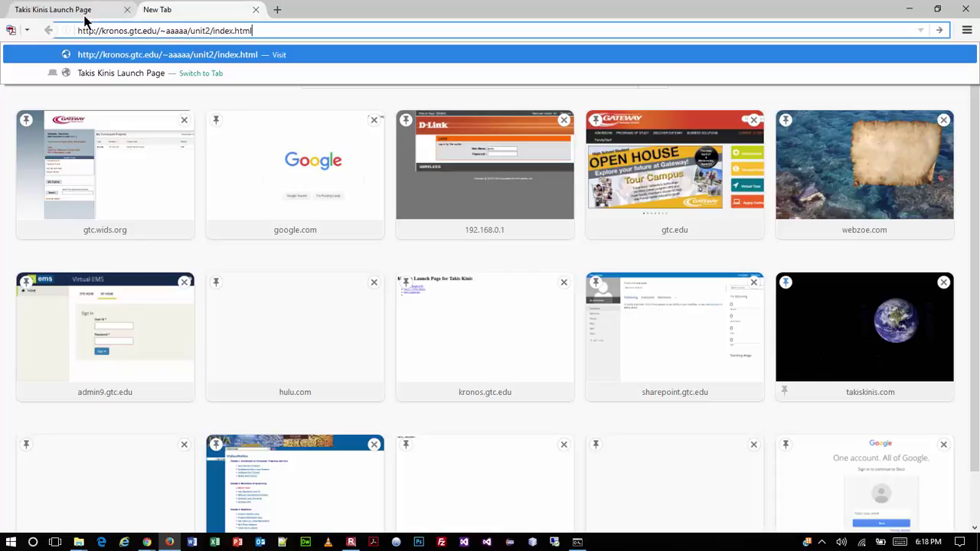
- Switch to Chrome and open the Unit 3 page of the Blackboard course
key("alt+Tab")
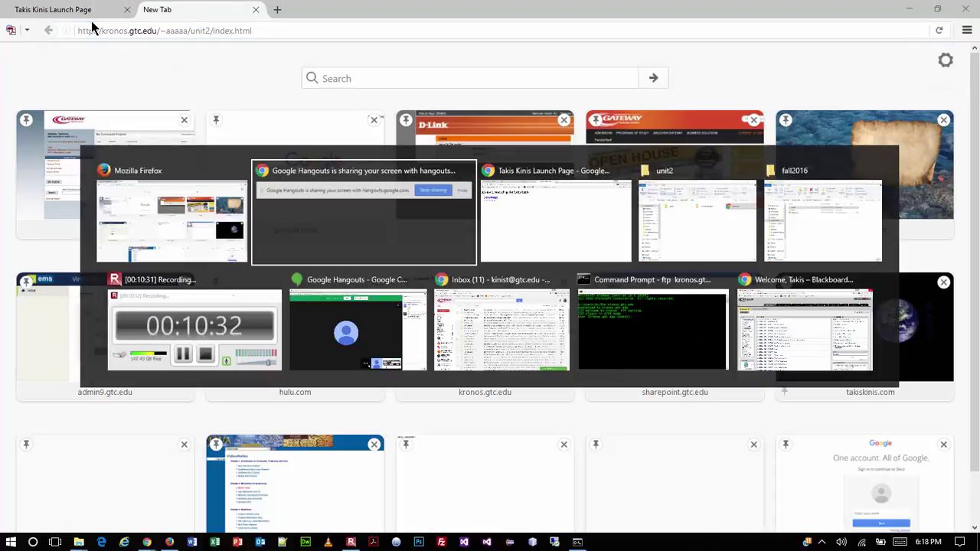
key("alt+Tab")
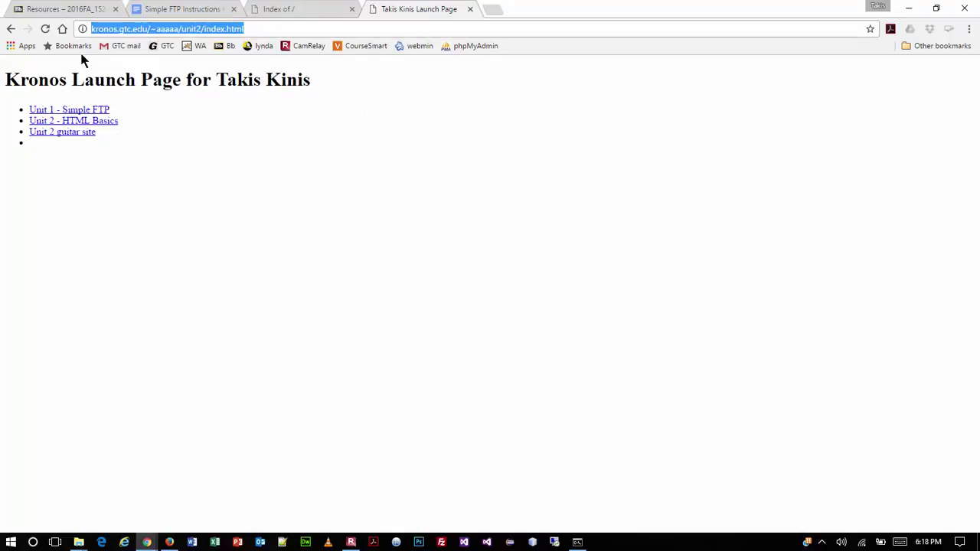
left_click(60, 8)
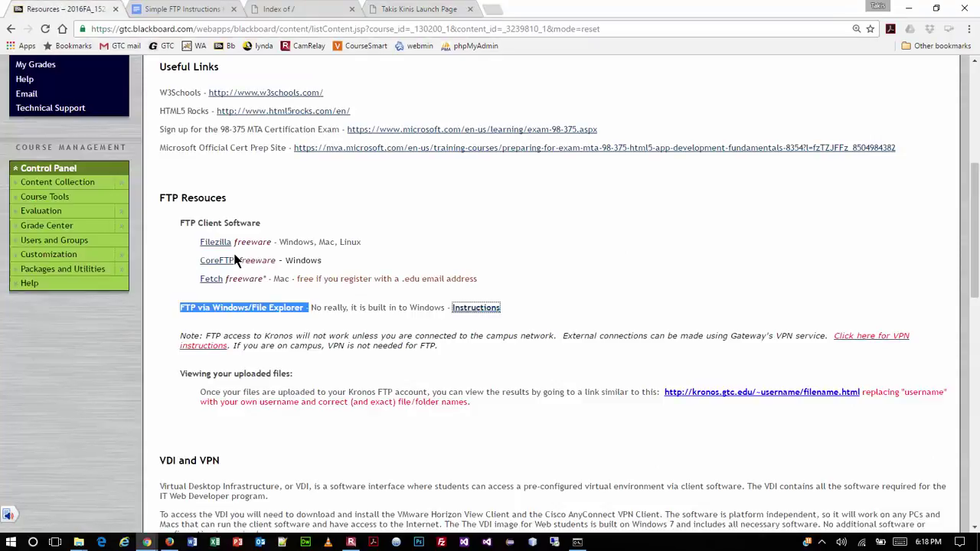
scroll(327, 256, "up", 1)
scroll(328, 257, "down", 7)
scroll(314, 259, "up", 12)
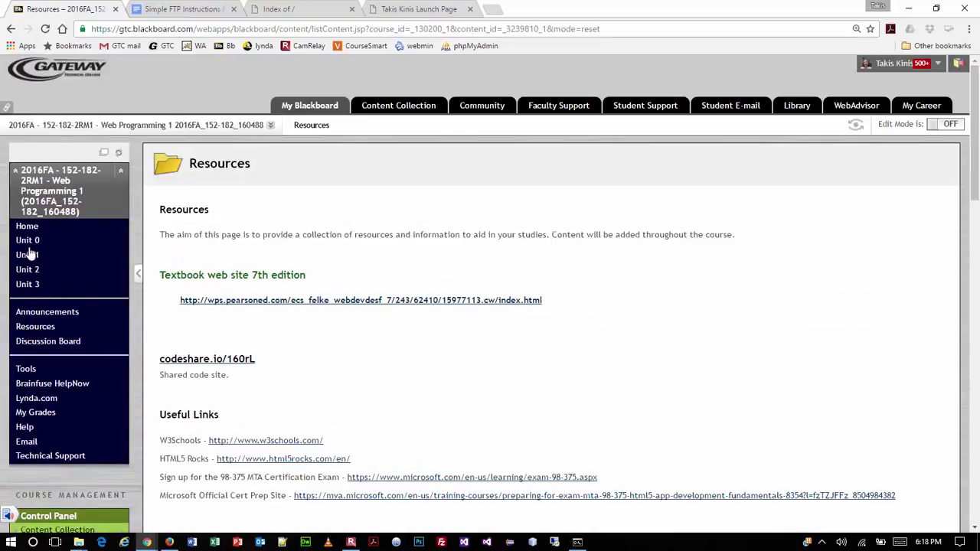
left_click(32, 284)
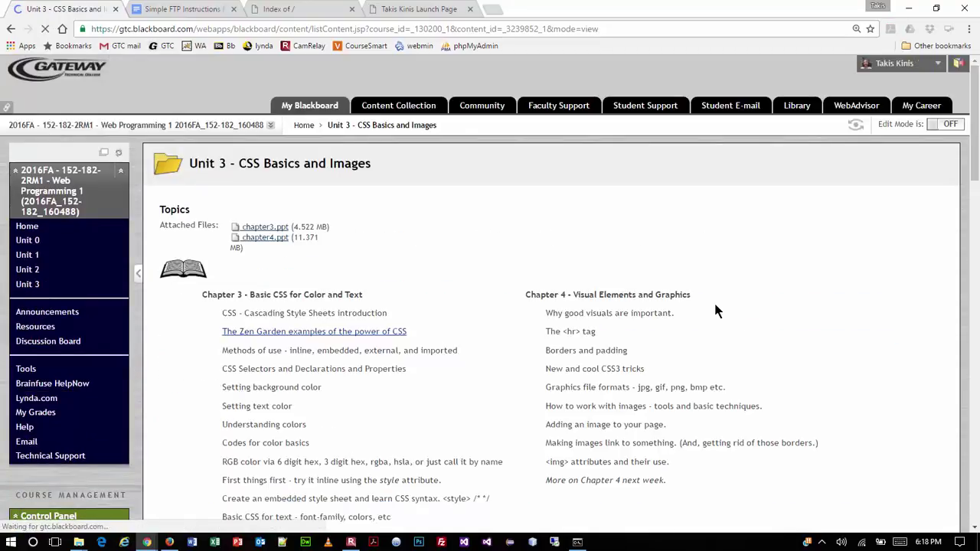
- Open the U3 Kronos Launch Page assignment from the Unit 3 page
scroll(715, 306, "down", 10)
scroll(715, 306, "up", 4)
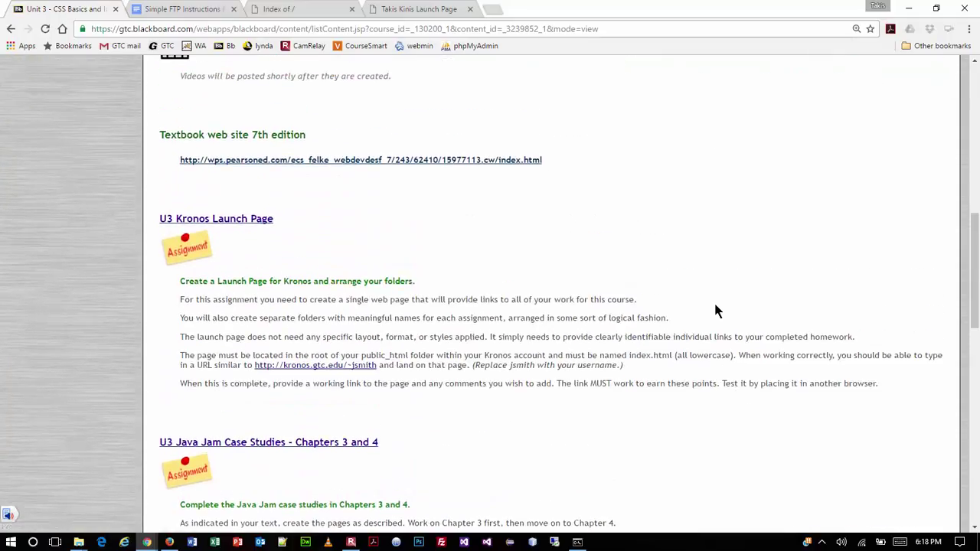
left_click(239, 221)
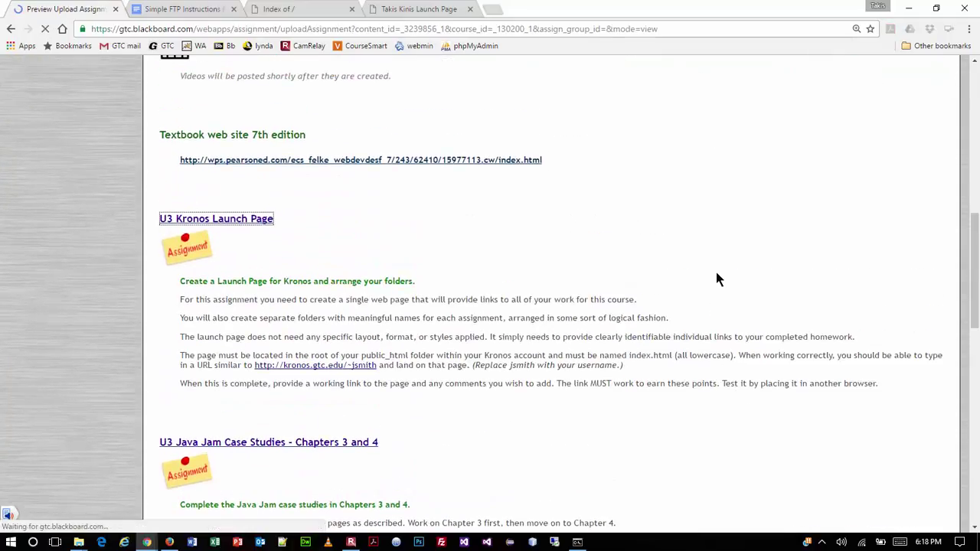
scroll(856, 313, "down", 1)
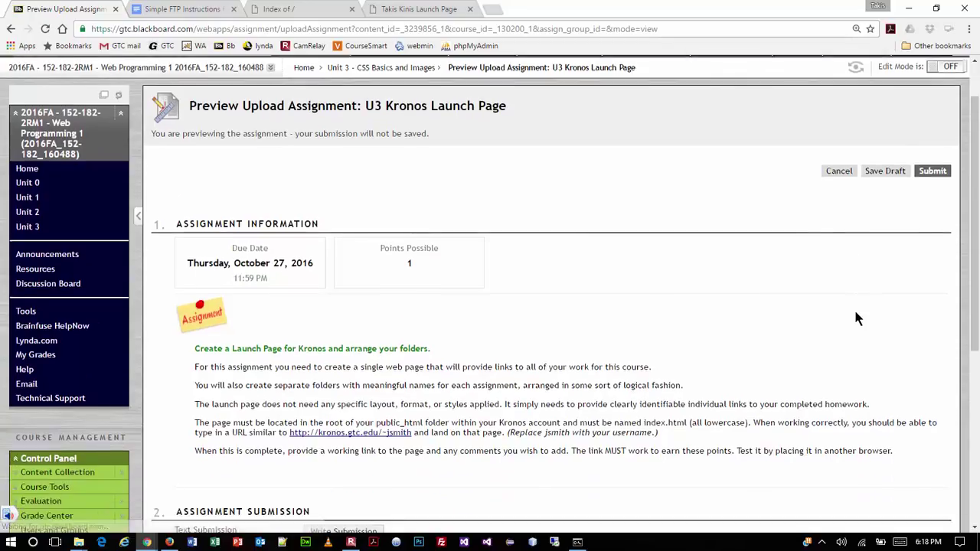
- Review the assignment instructions and highlight the sentences requiring a working link tested in another browser
scroll(856, 318, "down", 3)
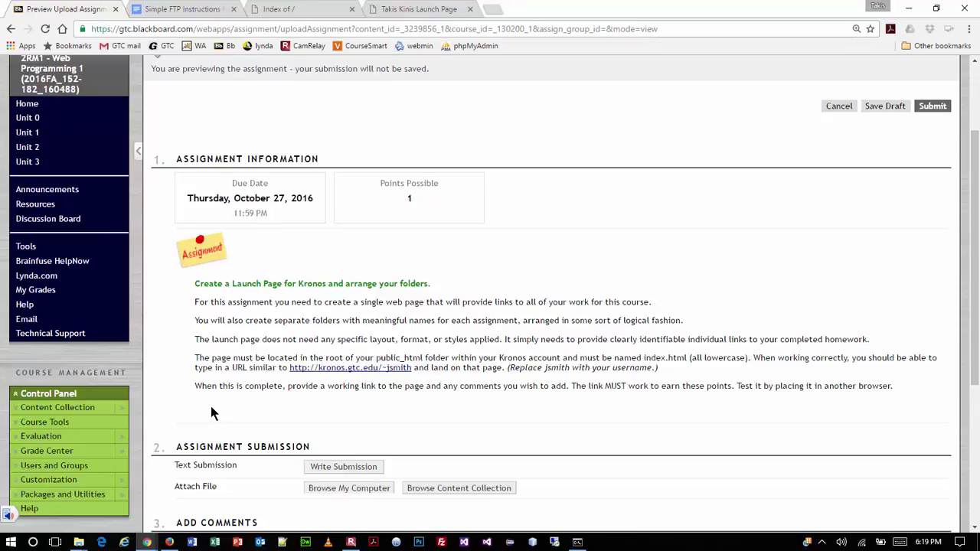
scroll(211, 406, "up", 2)
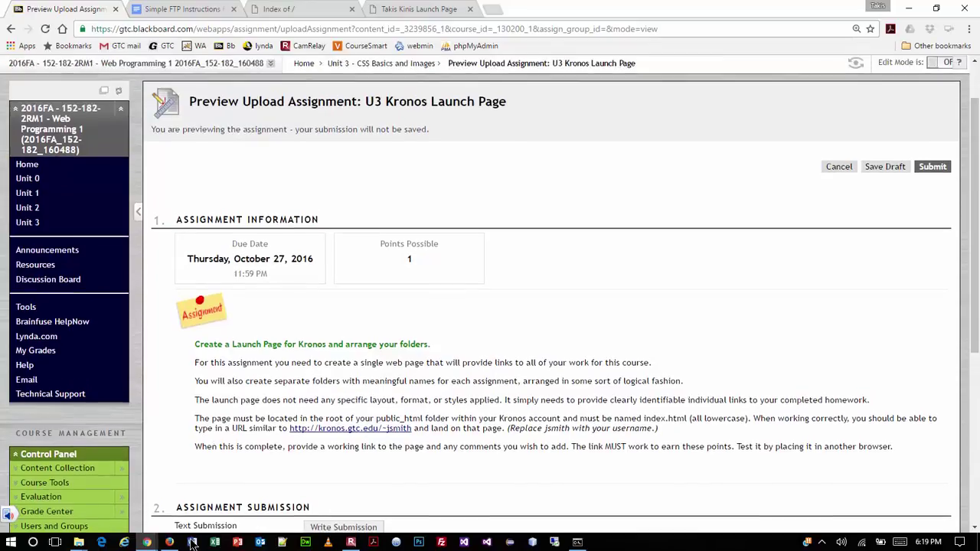
scroll(591, 311, "down", 4)
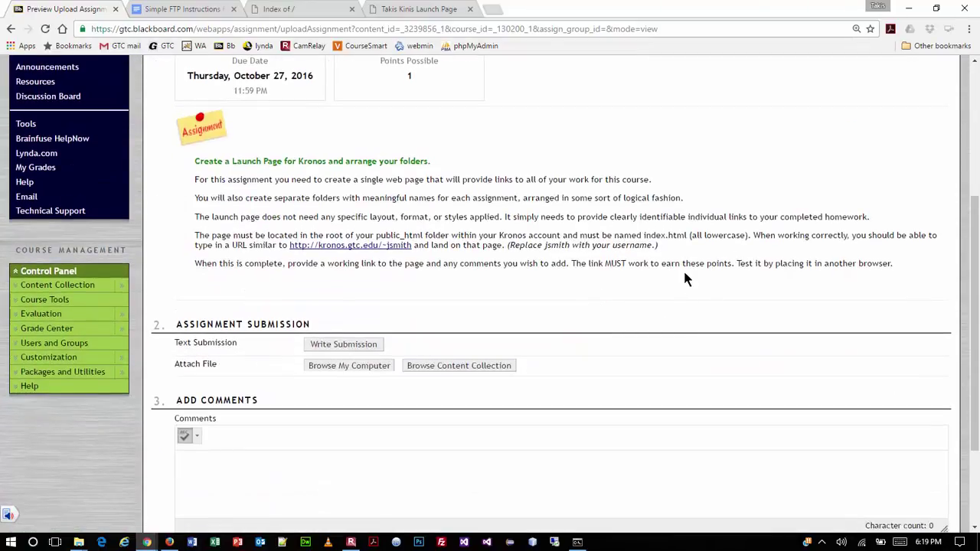
left_click_drag(571, 265, 914, 261)
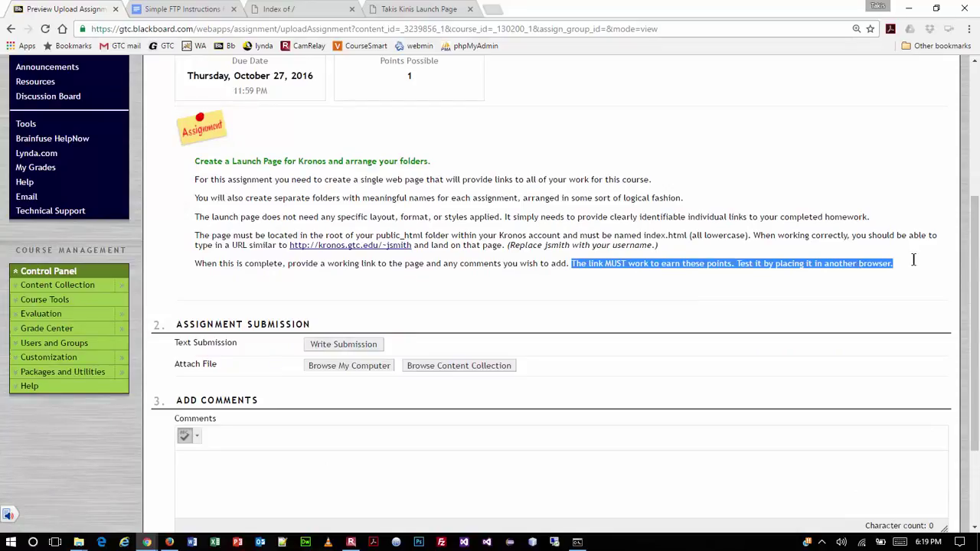
left_click_drag(914, 261, 917, 266)
- Enter "This was a great assignment." in the assignment comments, followed by the copied launch page address
scroll(674, 318, "down", 3)
left_click(611, 355)
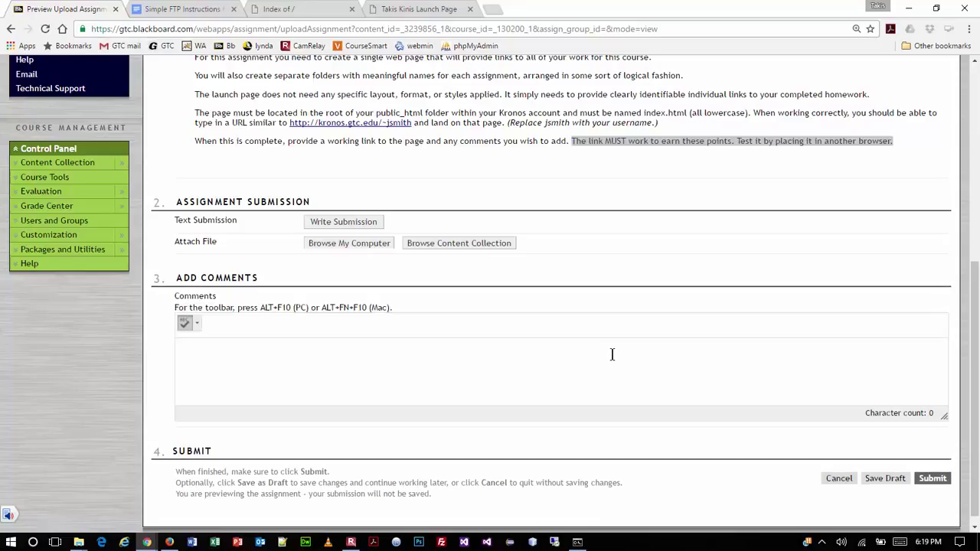
type("This was a")
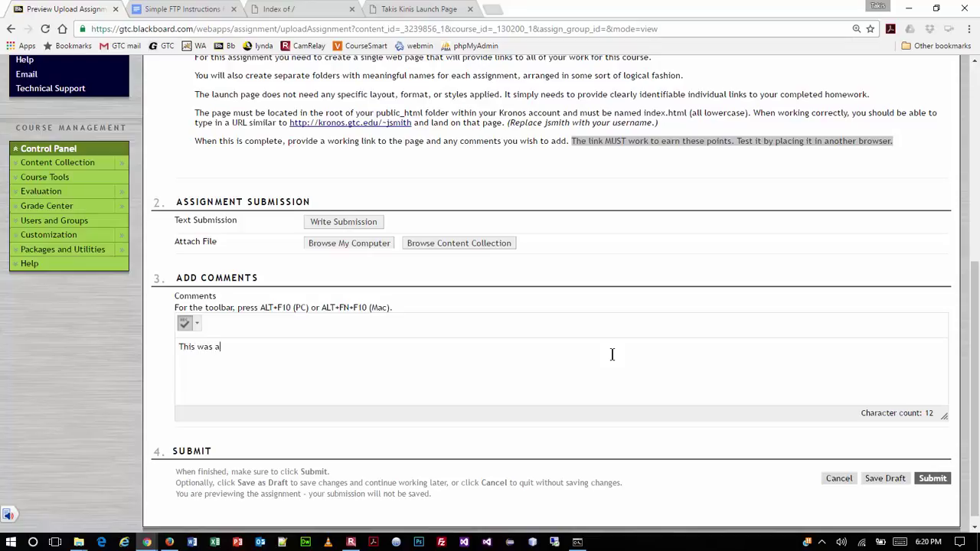
type(" great assignment.")
key("ctrl+v")
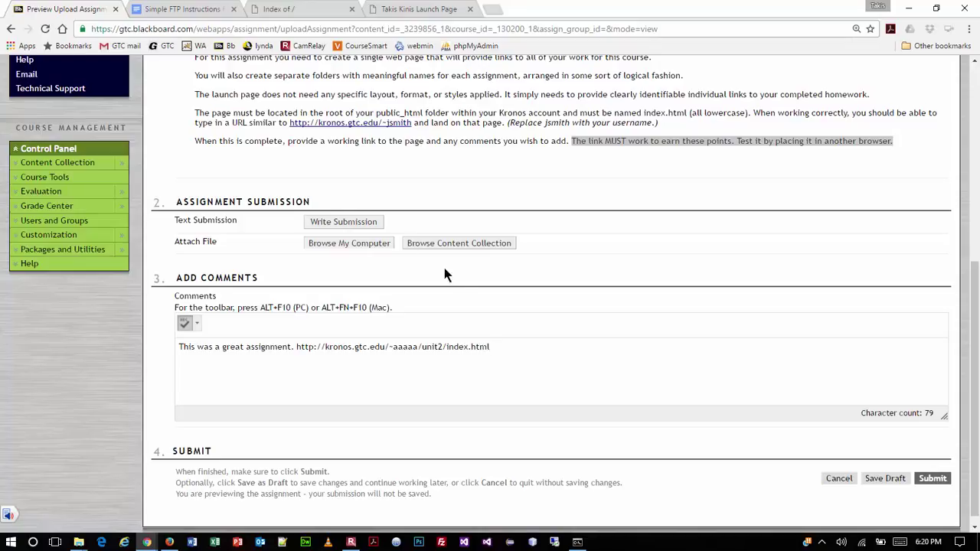
- Open the text submission editor and paste the launch page address into it
left_click(364, 229)
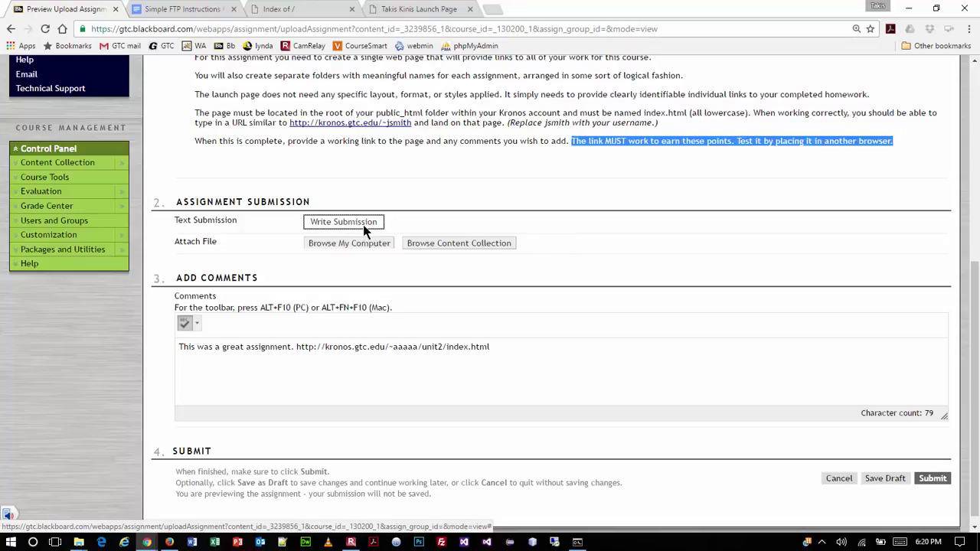
left_click(365, 230)
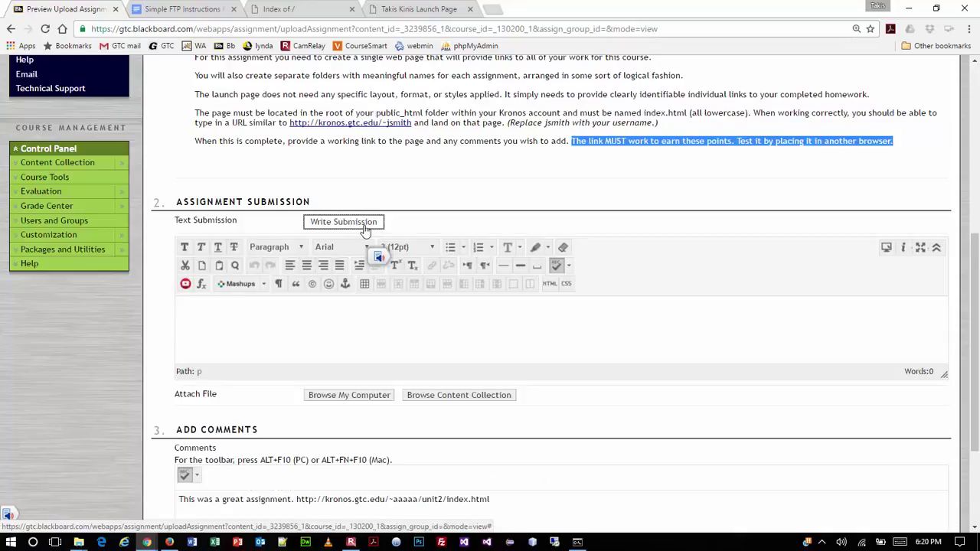
left_click(357, 324)
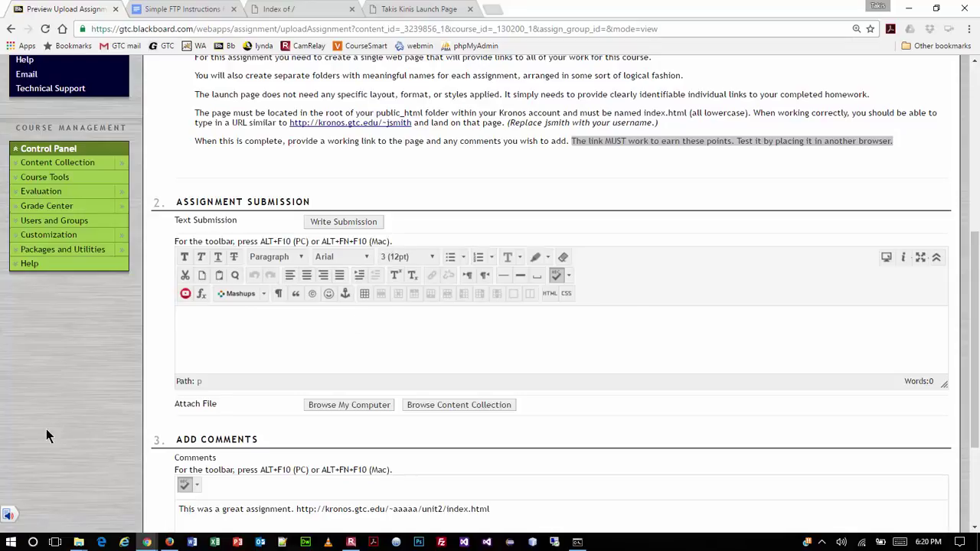
key("ctrl+v")
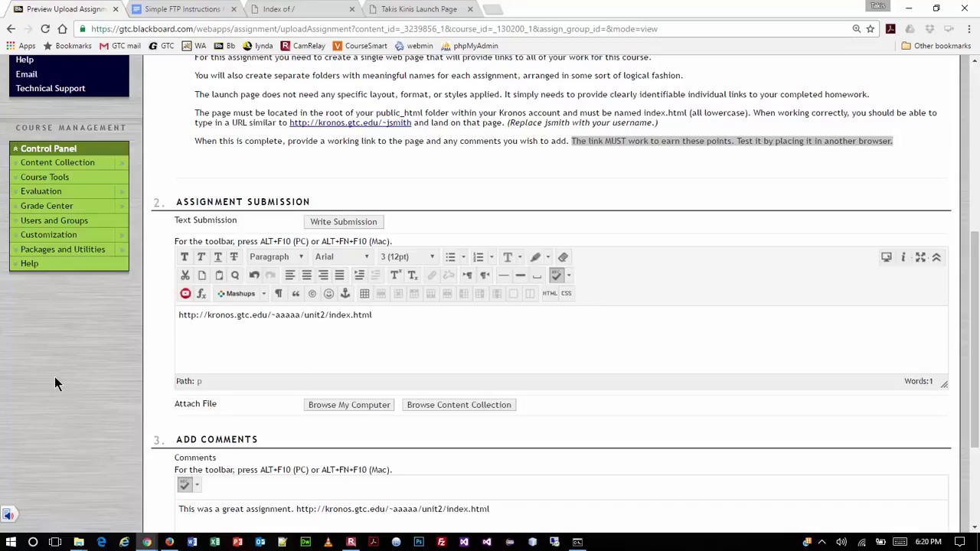
- Turn the pasted address in the text submission into a hyperlink to that same address, opening in a new window (_blank)
left_click_drag(375, 315, 170, 331)
key("ctrl+c")
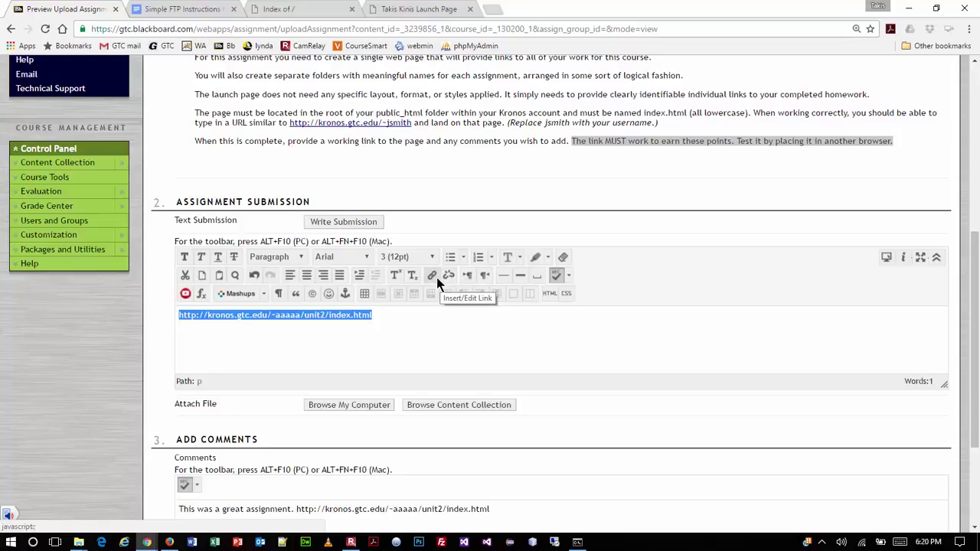
left_click(433, 275)
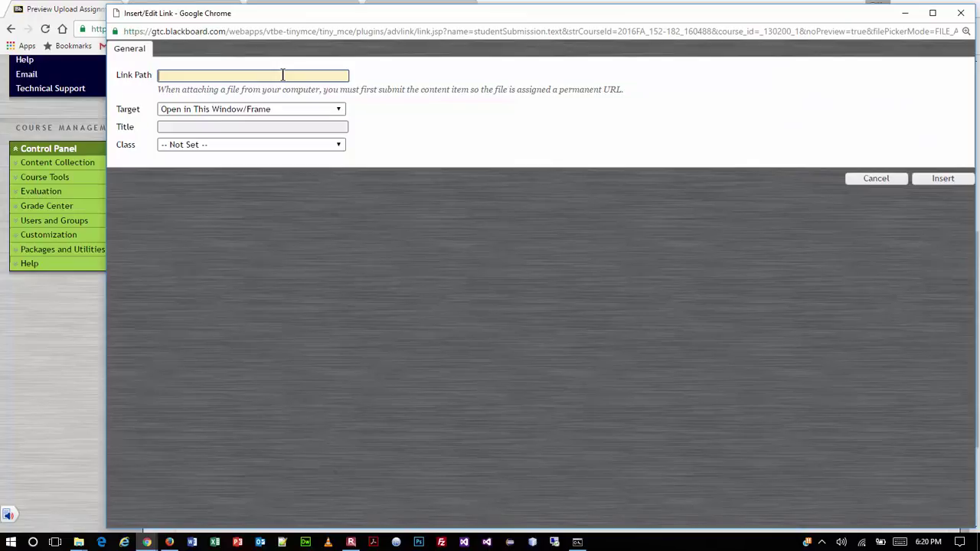
key("ctrl+v")
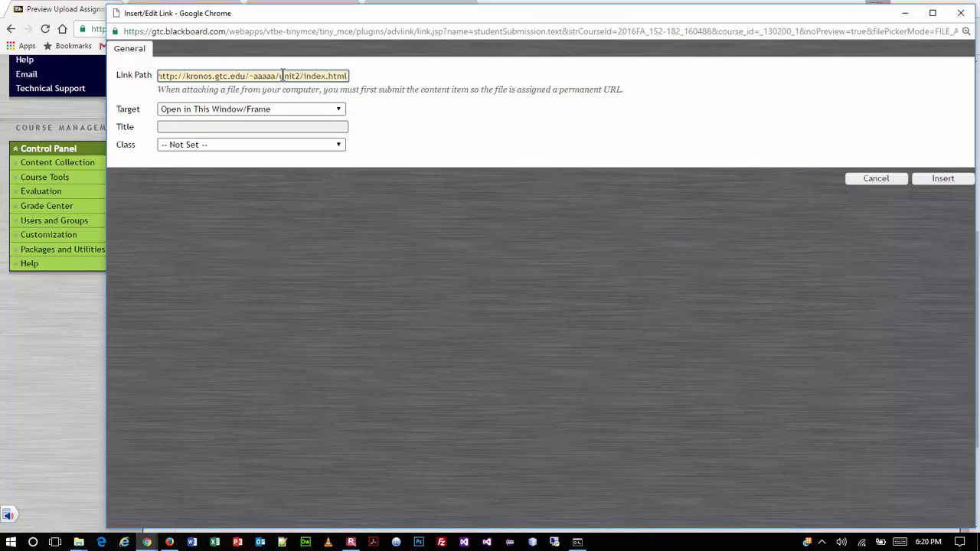
left_click(311, 107)
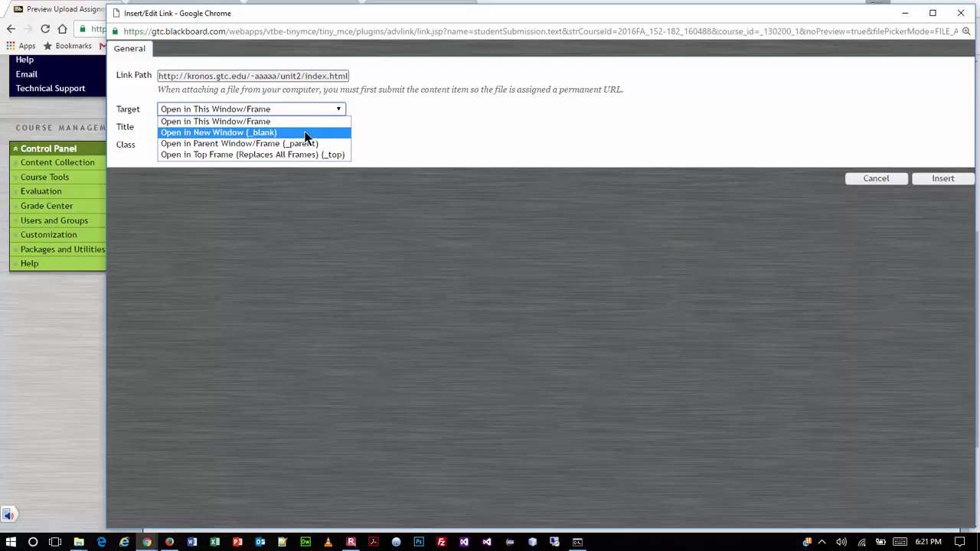
left_click(305, 133)
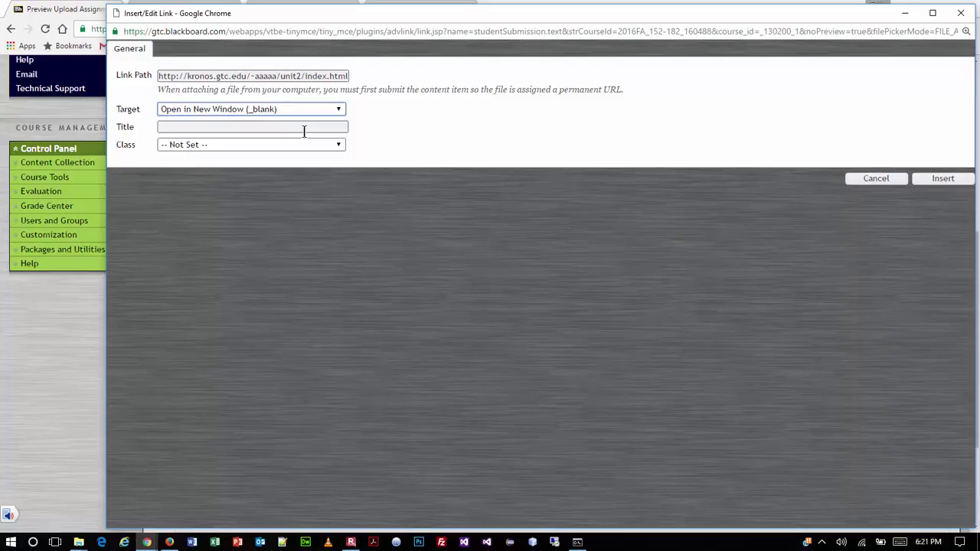
left_click(930, 179)
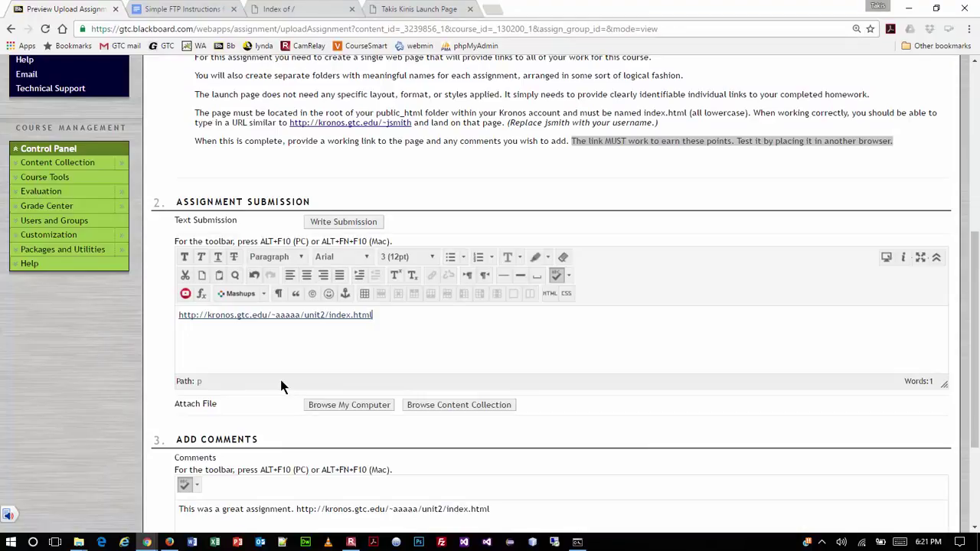
- Select the web address in the assignment comments and show the editing options available for it
scroll(422, 465, "down", 2)
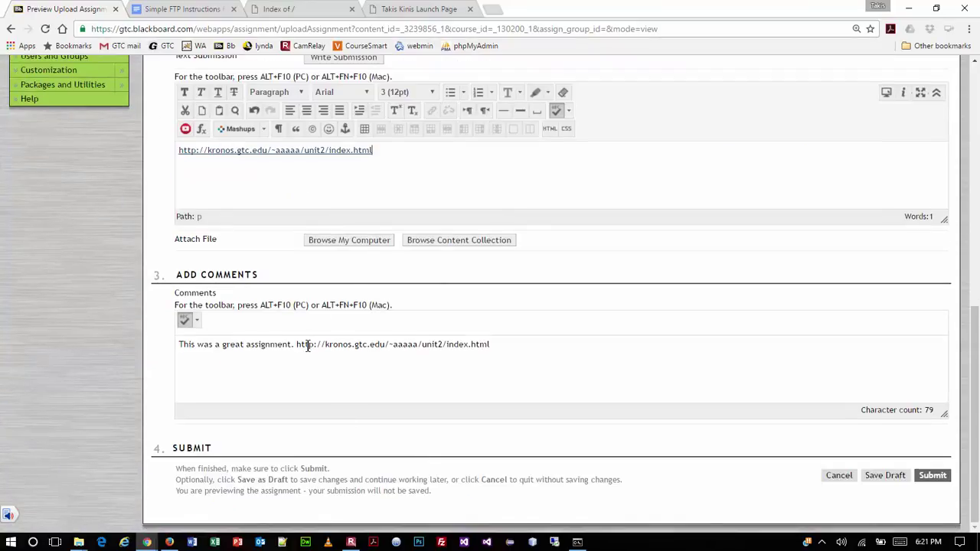
left_click_drag(294, 344, 476, 348)
right_click(476, 349)
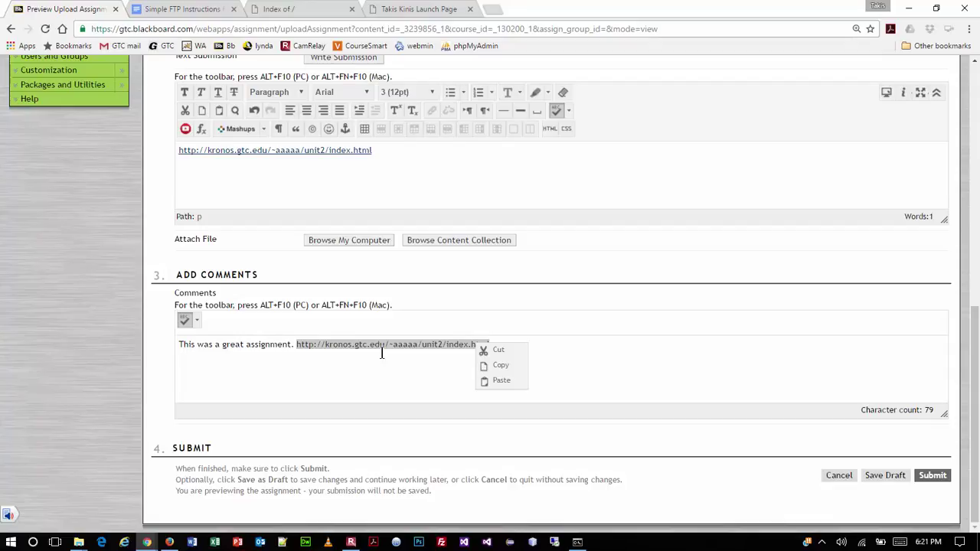
- Reopen the link settings of the submission's hyperlink to review them, and close them without changes
left_click(392, 160)
left_click_drag(390, 148, 107, 164)
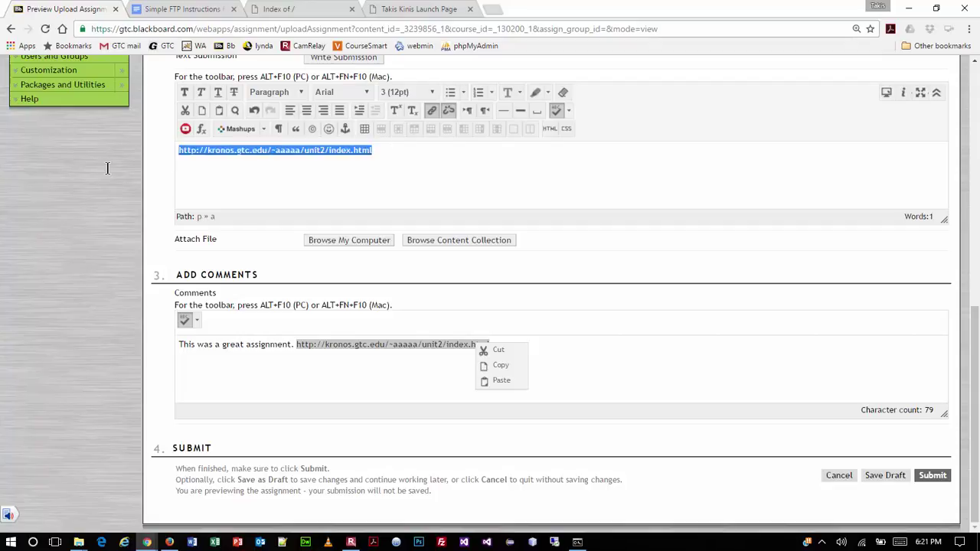
left_click(431, 111)
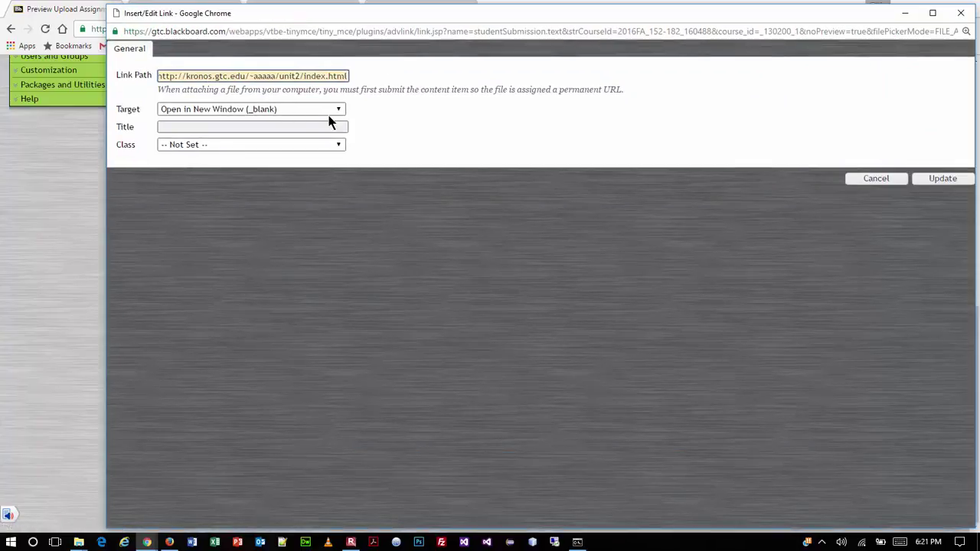
left_click(961, 13)
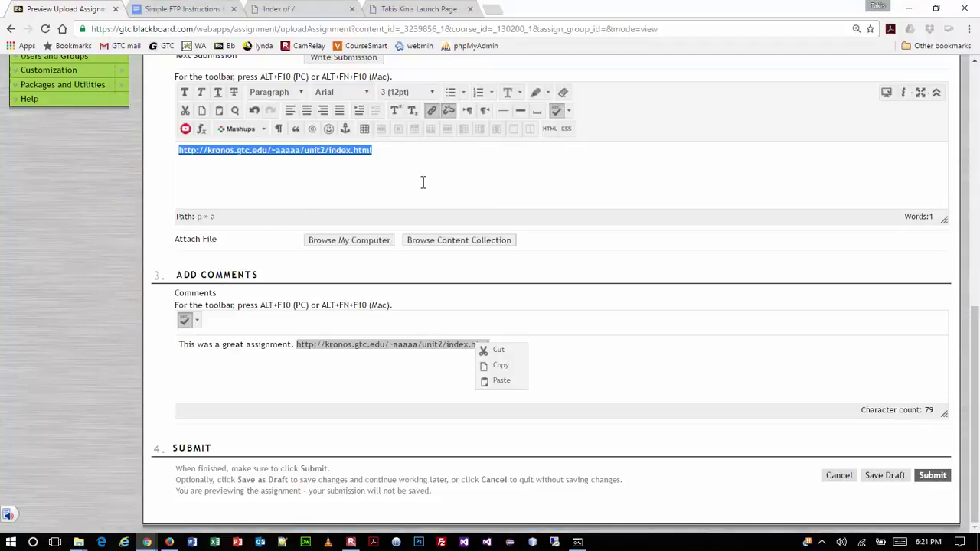
left_click(363, 181)
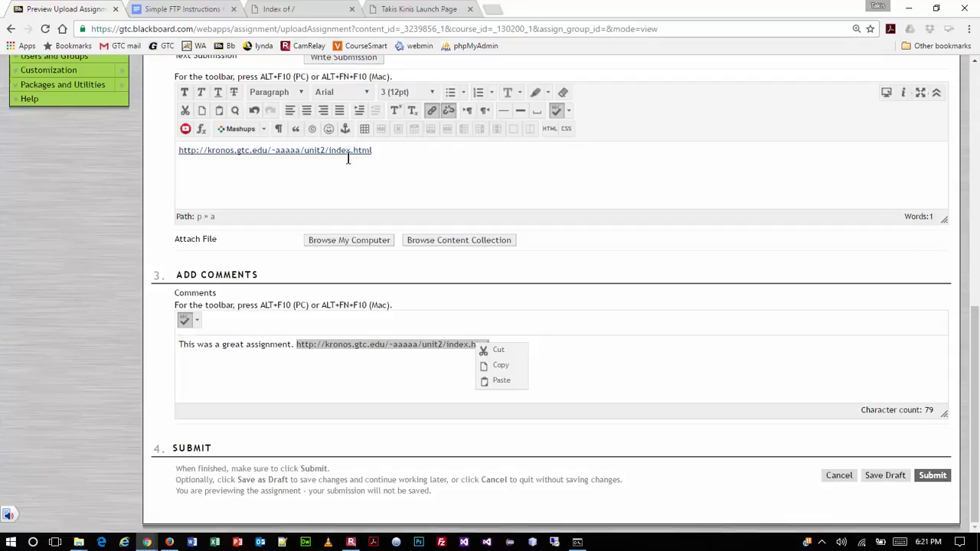